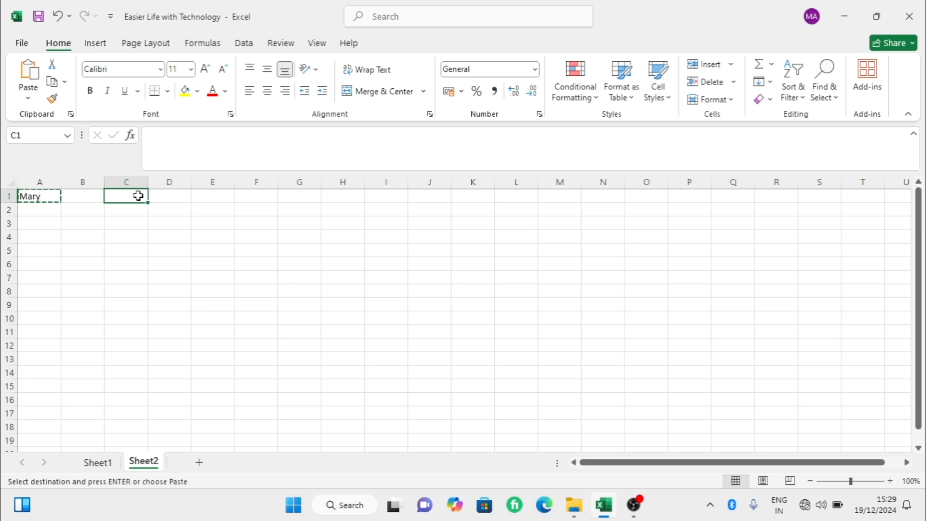
- Paste the cut contents of cell A1 into cell C1 and give C1 a yellow fill
left_click(26, 98)
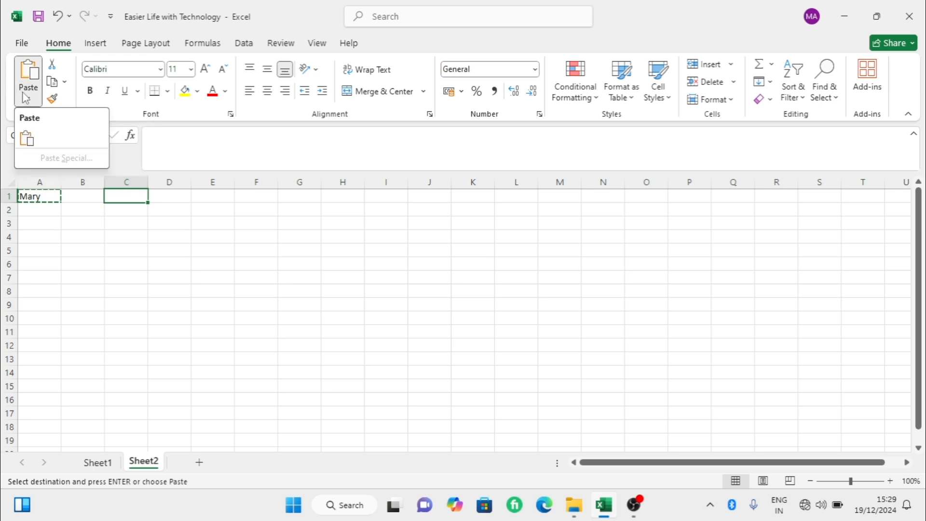
left_click(27, 139)
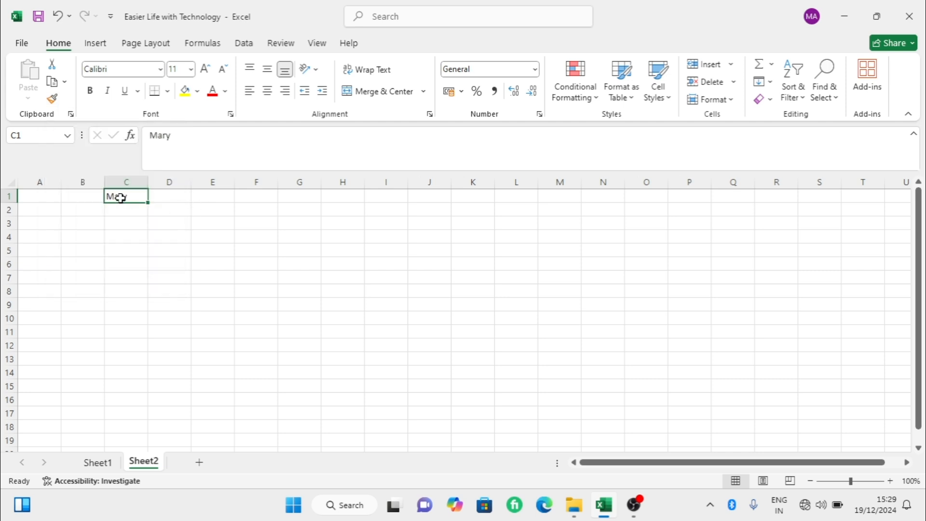
left_click(184, 93)
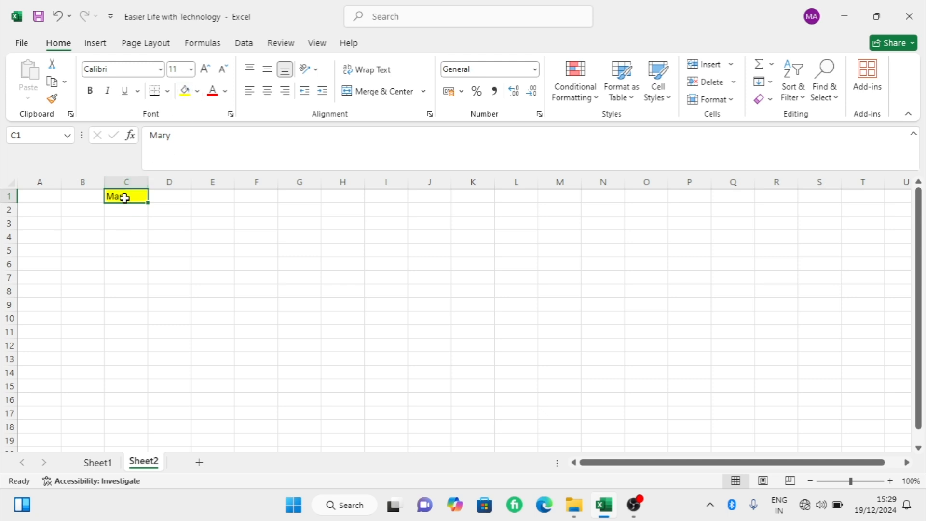
- Copy cell C1 with its formatting and paste it into cell D1
left_click(52, 82)
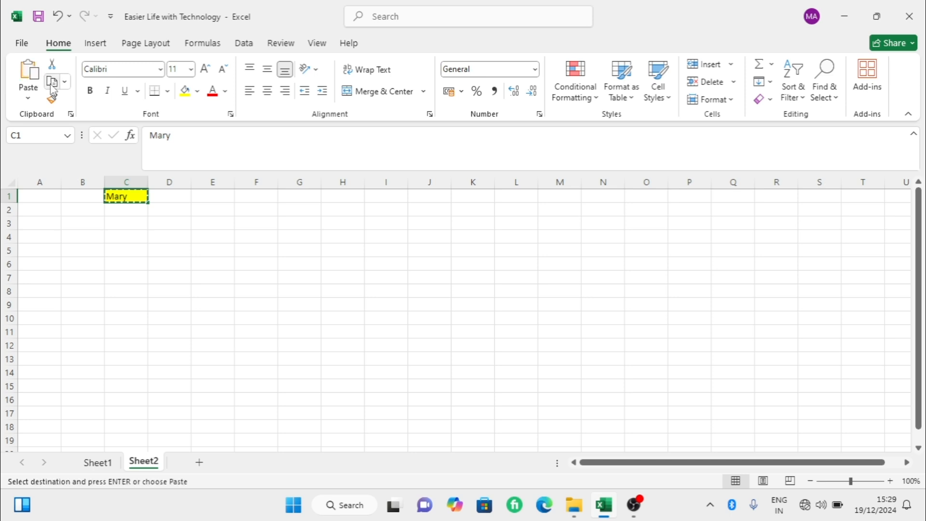
left_click(184, 197)
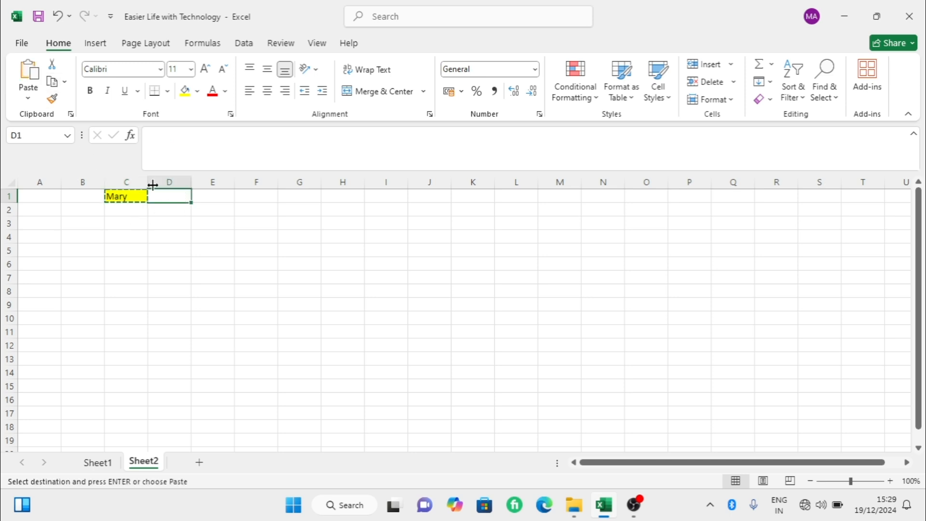
left_click(33, 97)
left_click(29, 78)
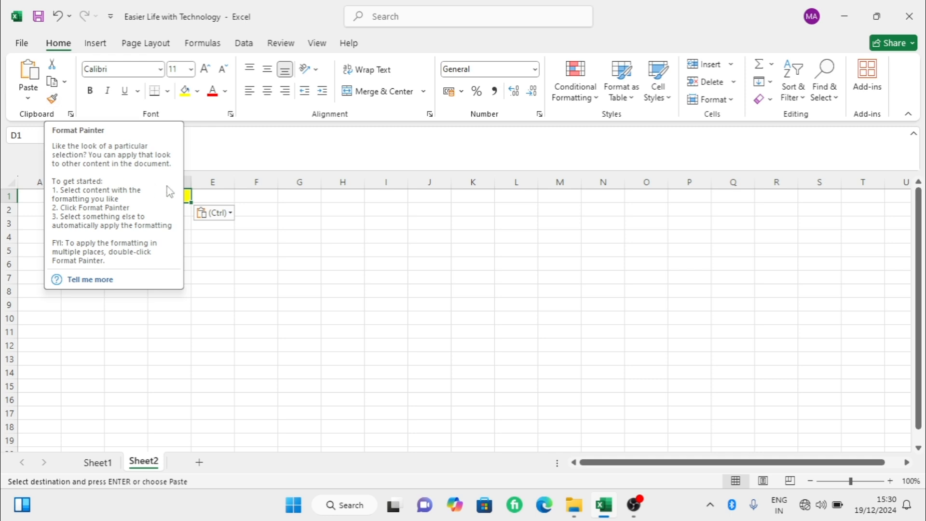
- Apply the formatting of cell C1 to cells C3:C11 with Format Painter
left_click(122, 200)
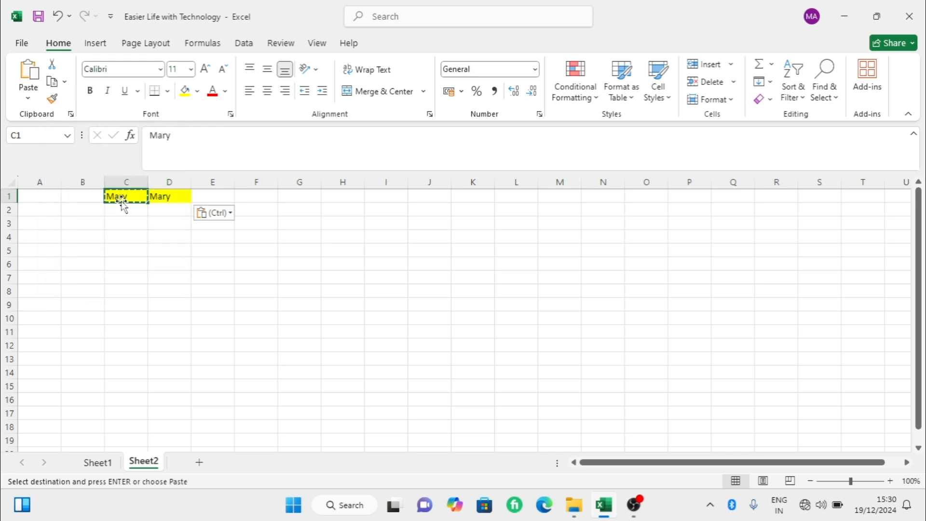
left_click(52, 98)
left_click_drag(126, 226, 129, 333)
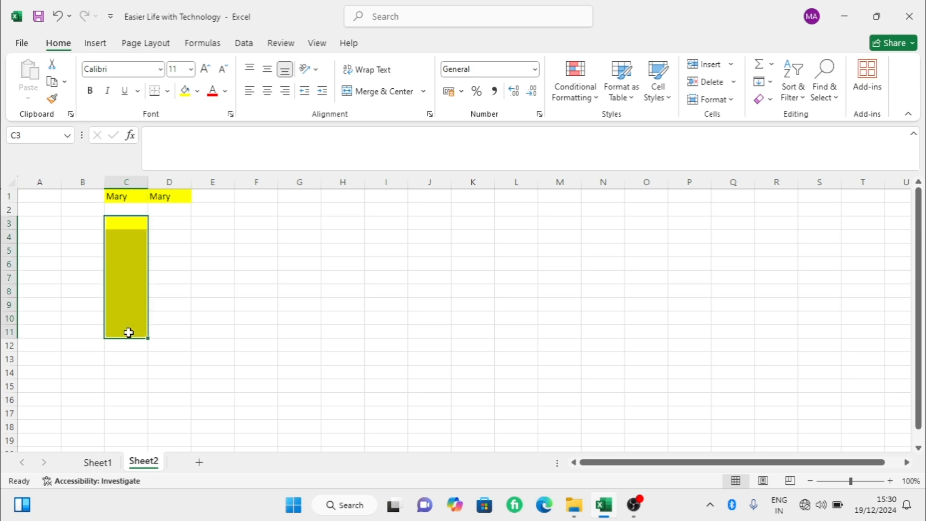
left_click(129, 332)
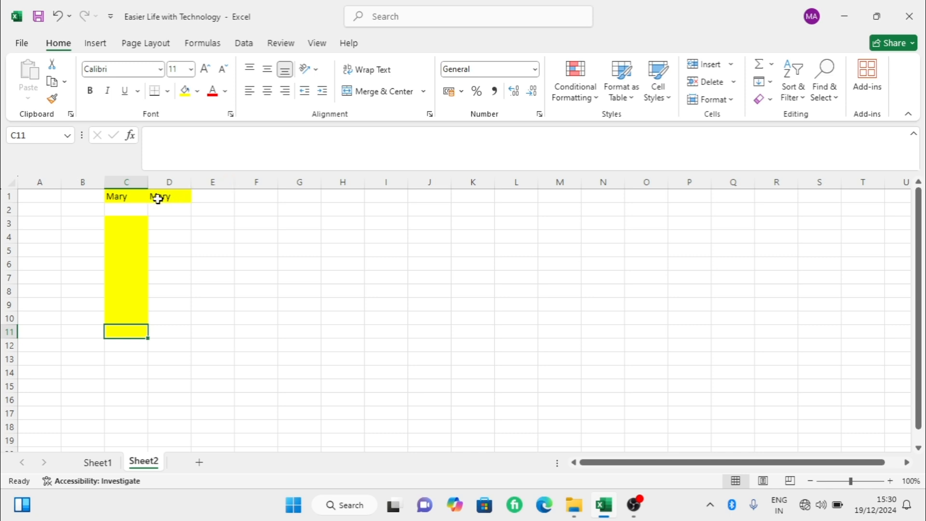
left_click(161, 70)
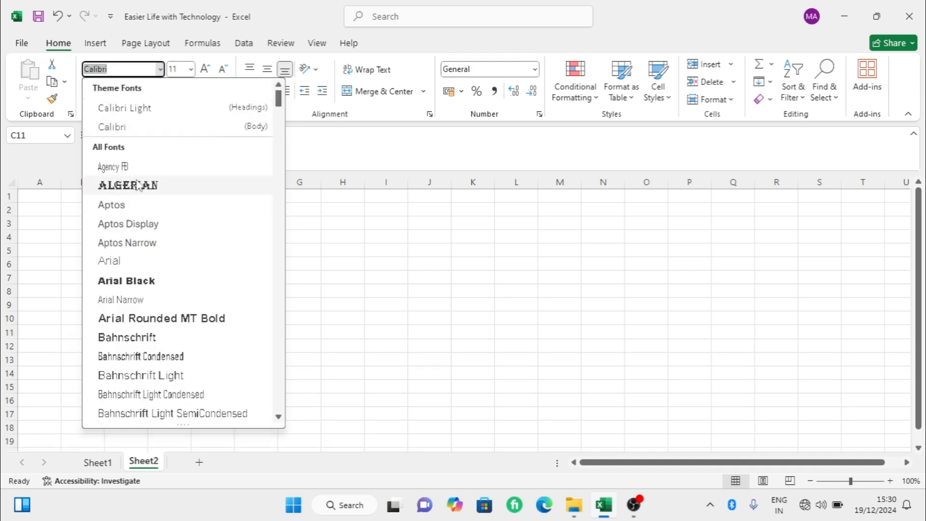
left_click(73, 151)
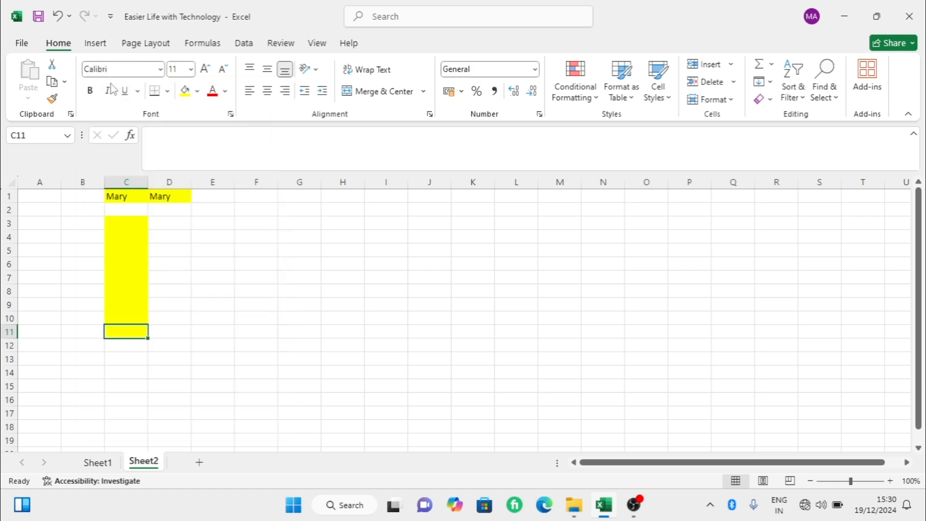
- Try bold, italic and underline one at a time on the text in cell C1, removing each style again
left_click(117, 197)
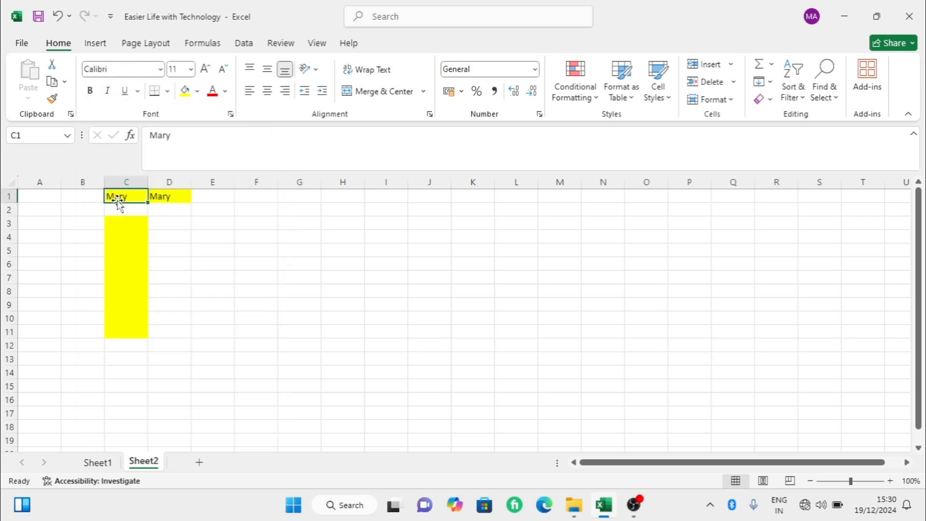
double_click(120, 196)
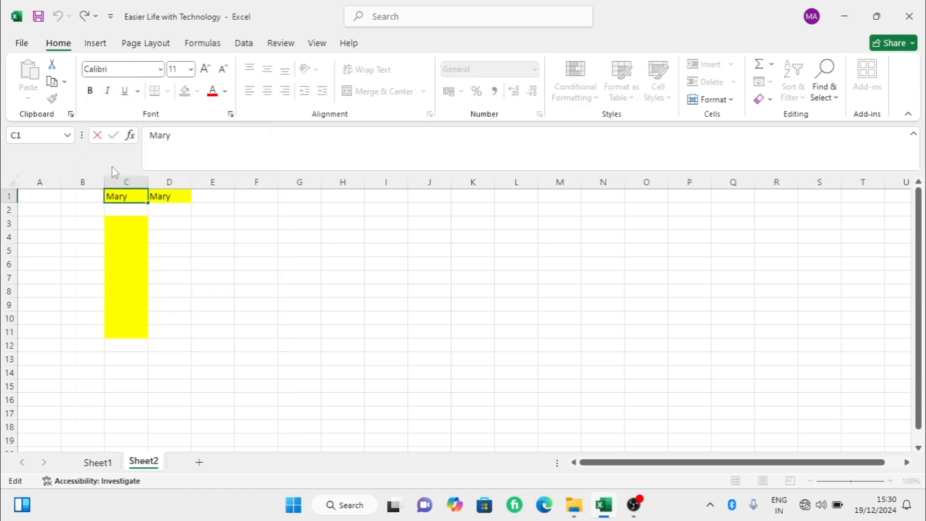
key("ctrl+a")
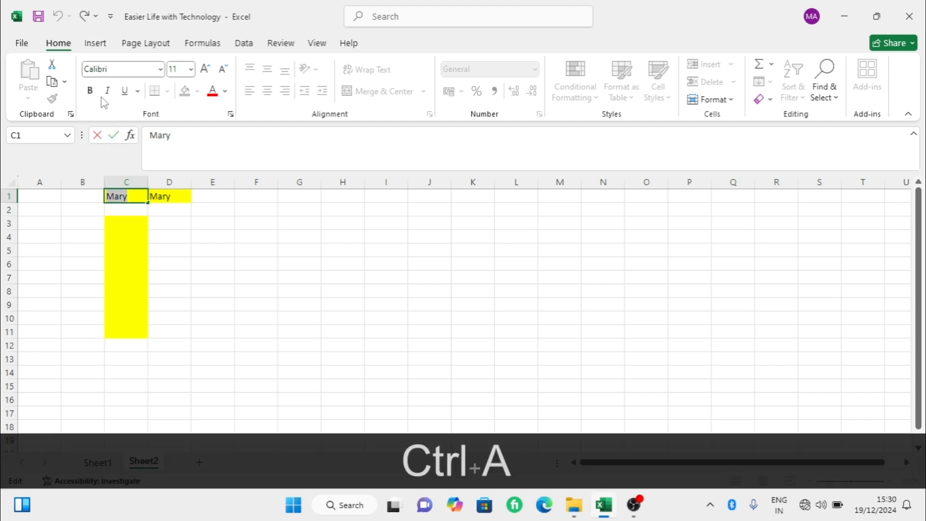
left_click(89, 91)
left_click(90, 91)
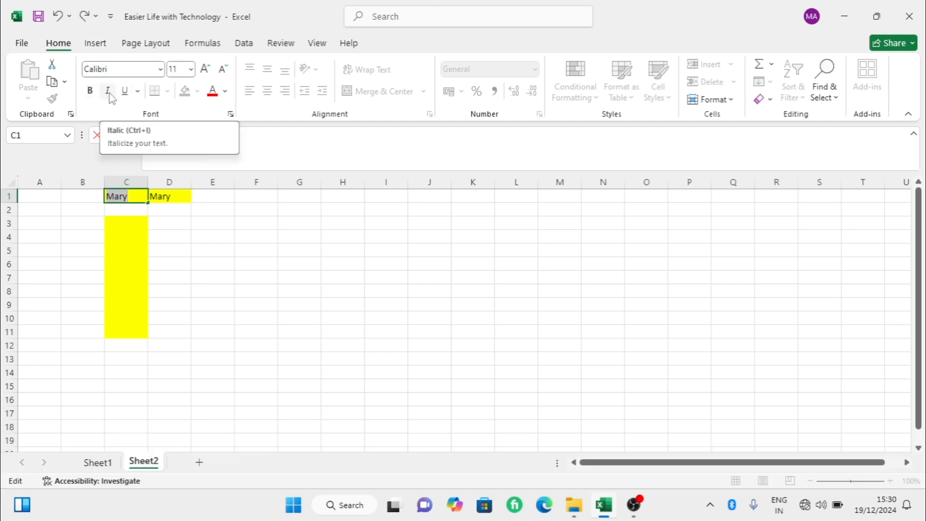
left_click(109, 94)
left_click(108, 94)
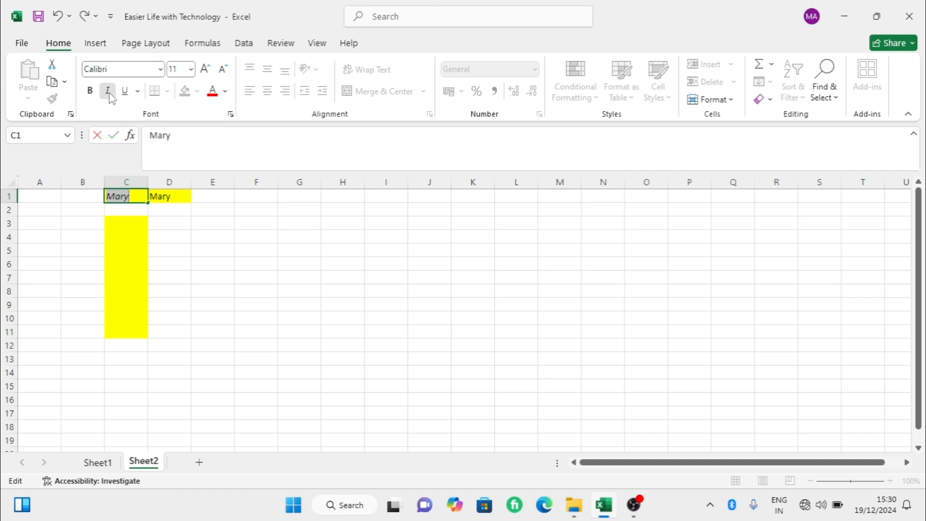
left_click(125, 92)
left_click(125, 92)
- Apply Thick Outside Borders to cell D4
left_click(152, 233)
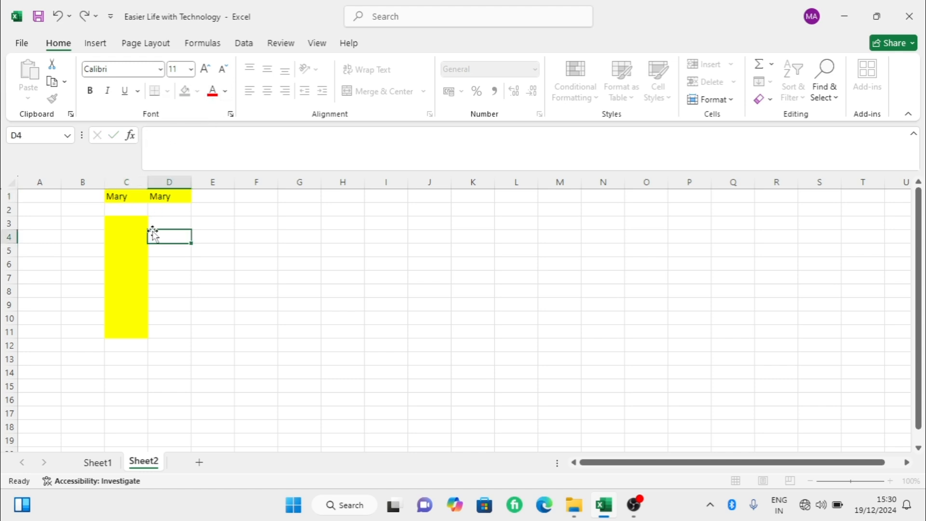
left_click(168, 91)
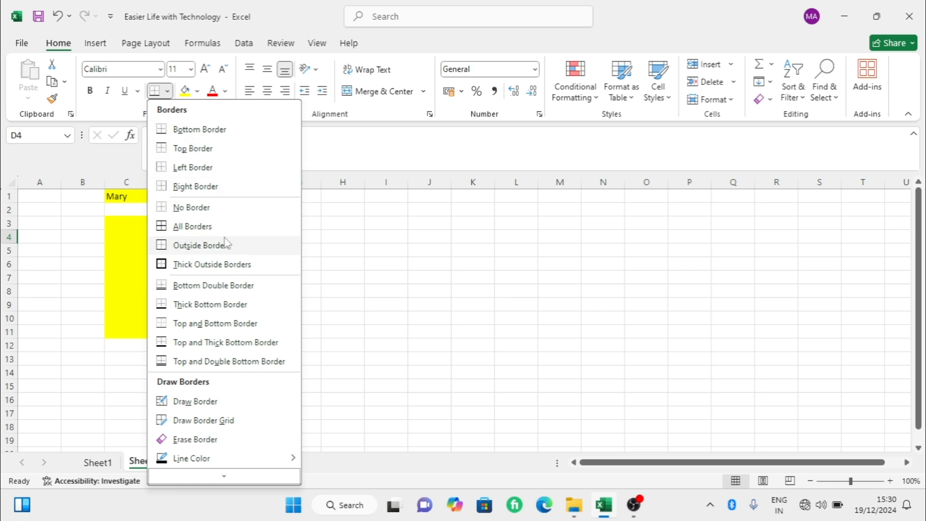
left_click(191, 264)
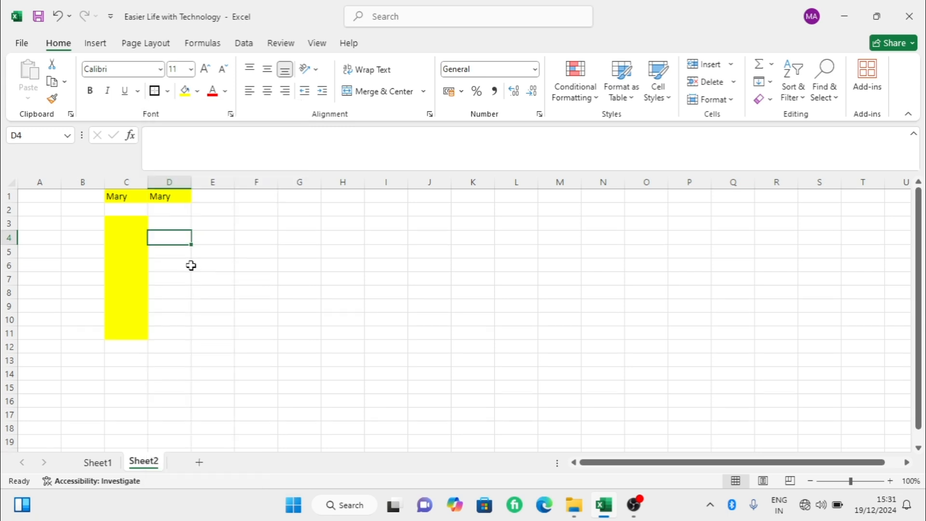
left_click(210, 263)
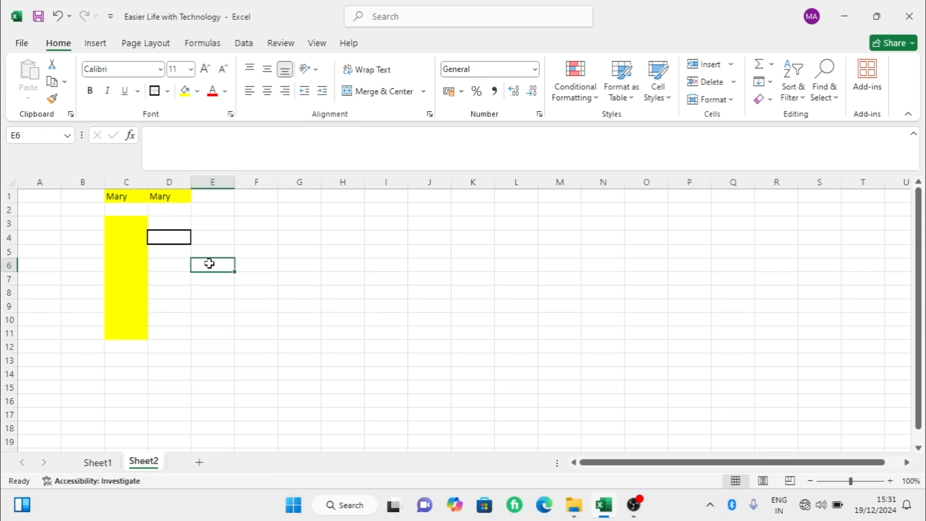
- Remove the borders from cell D4 and fill the cell with yellow
left_click(166, 240)
left_click(167, 92)
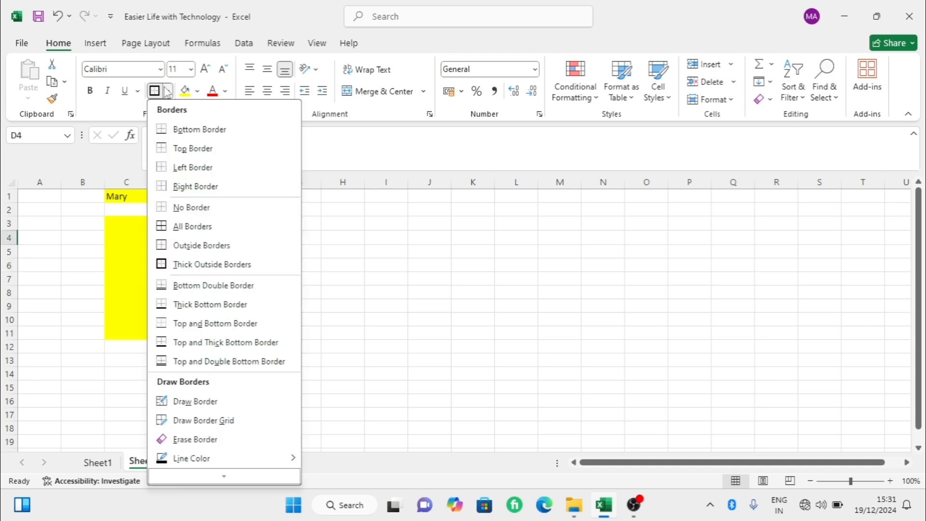
left_click(187, 207)
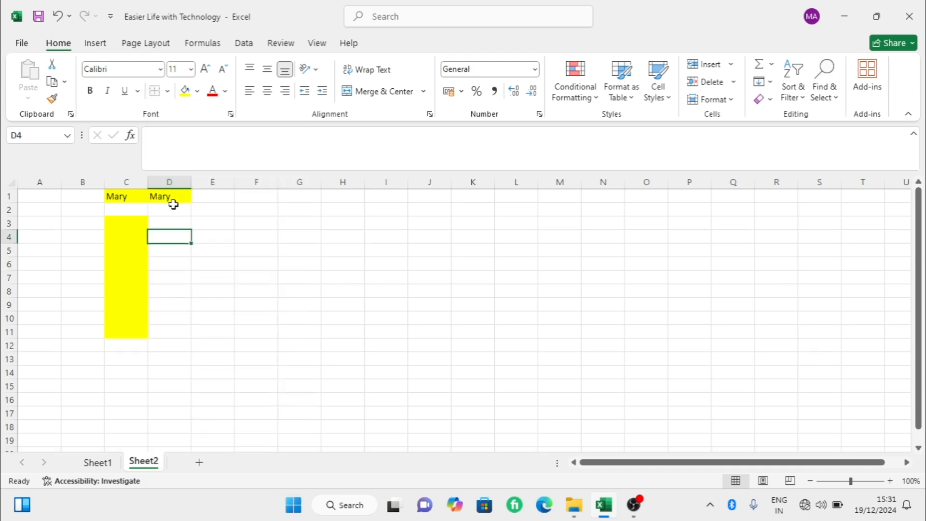
left_click(185, 92)
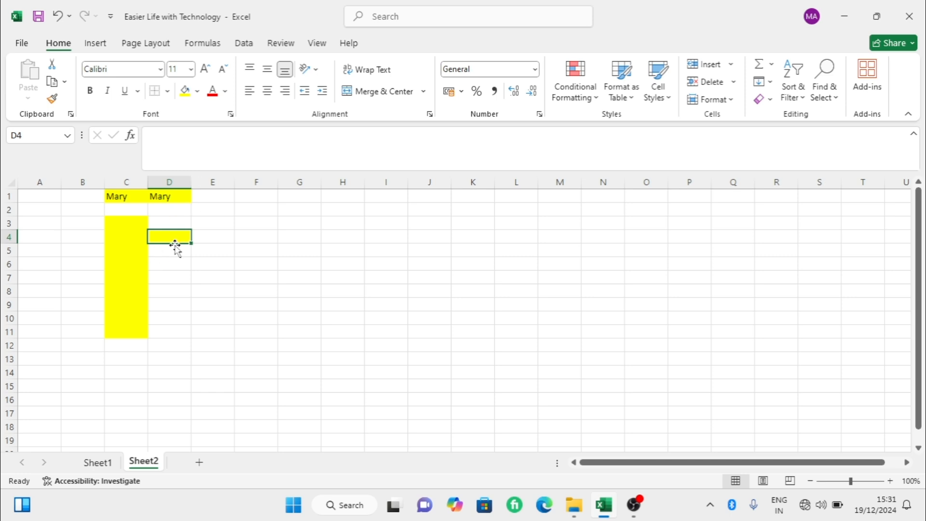
- Change the font color of the text in cell D1 to red
left_click(163, 197)
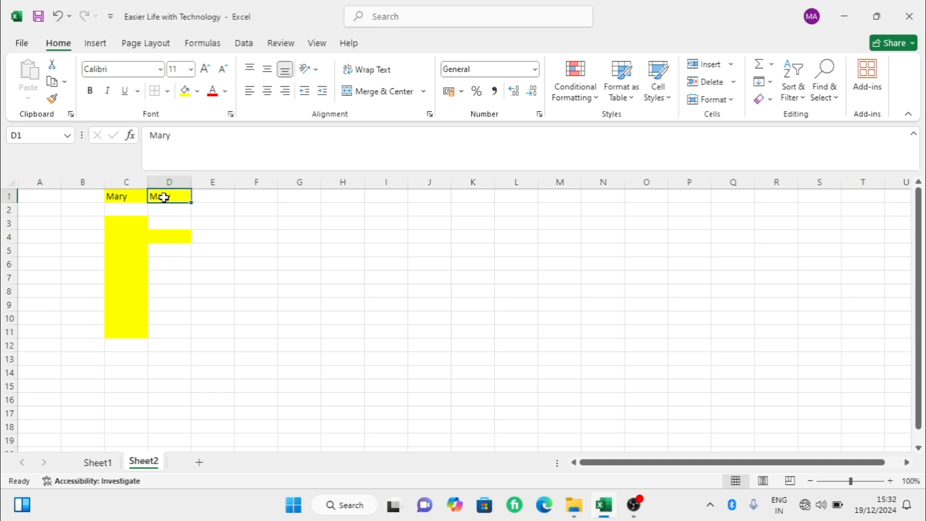
double_click(164, 196)
double_click(164, 196)
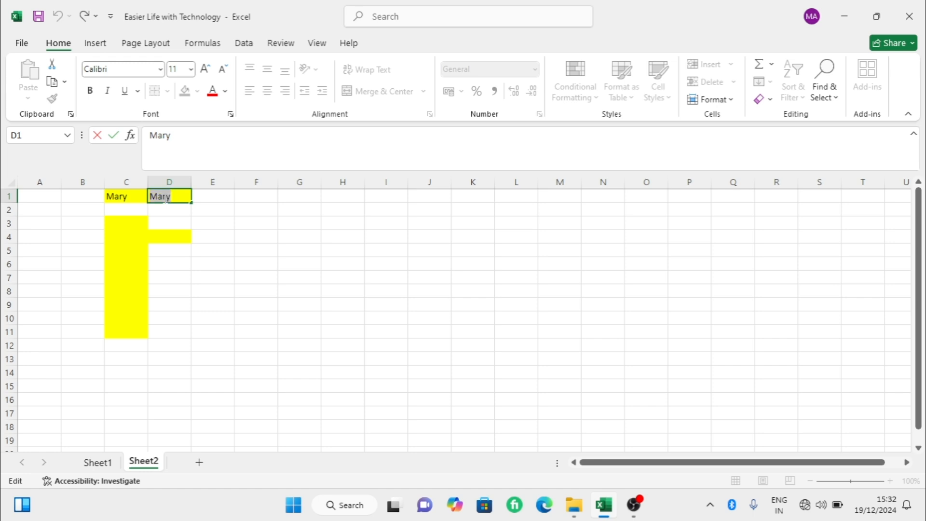
left_click(218, 96)
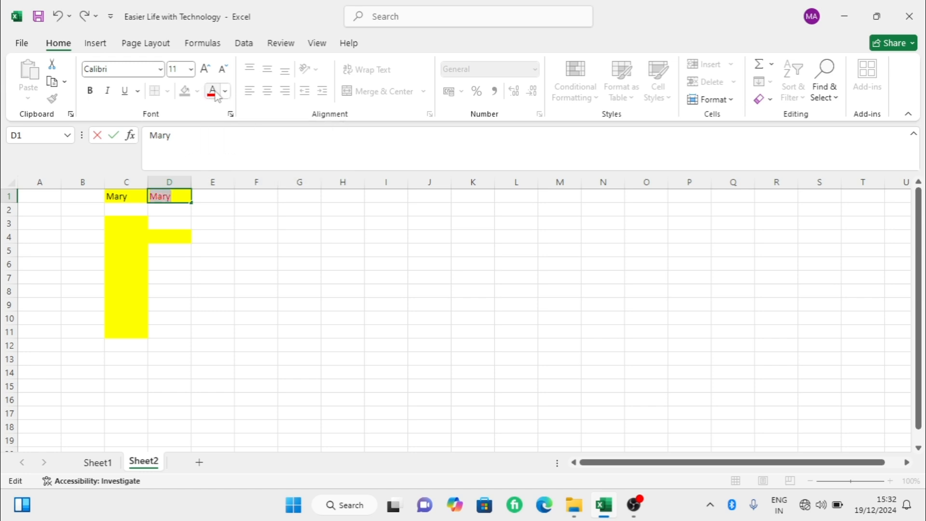
left_click(172, 236)
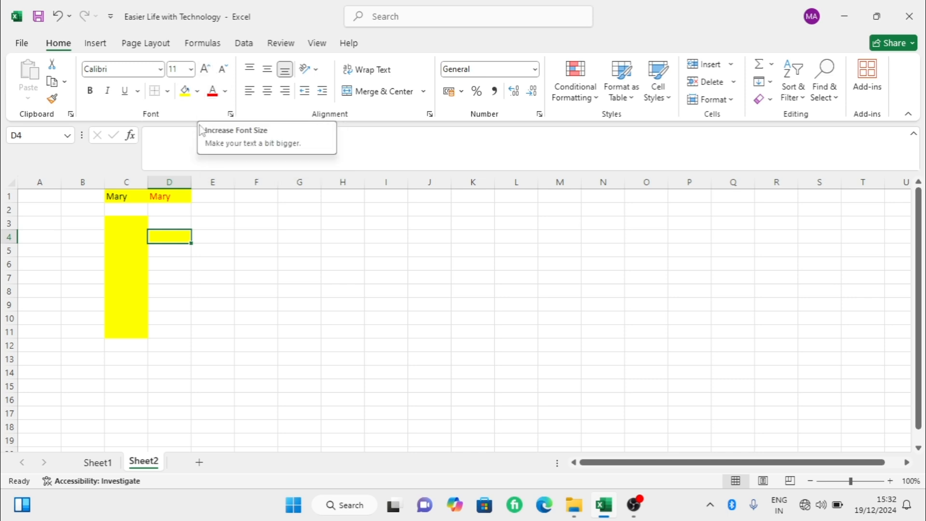
- Enlarge the text in cell D1 by several sizes and reduce it back to font size 12
left_click(182, 194)
left_click(208, 70)
left_click(209, 70)
left_click(211, 71)
left_click(223, 70)
left_click(223, 70)
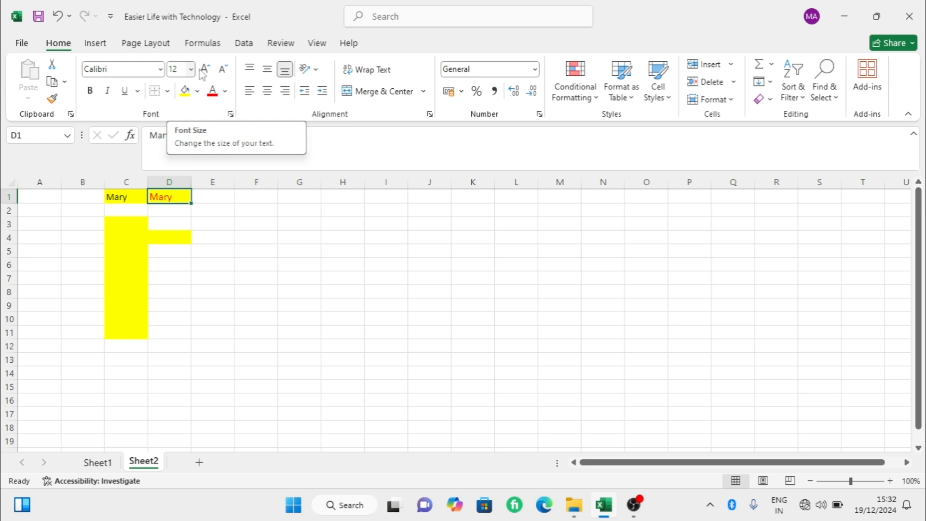
- Try top and middle vertical alignment on cell D1 and return it to bottom alignment
left_click(250, 70)
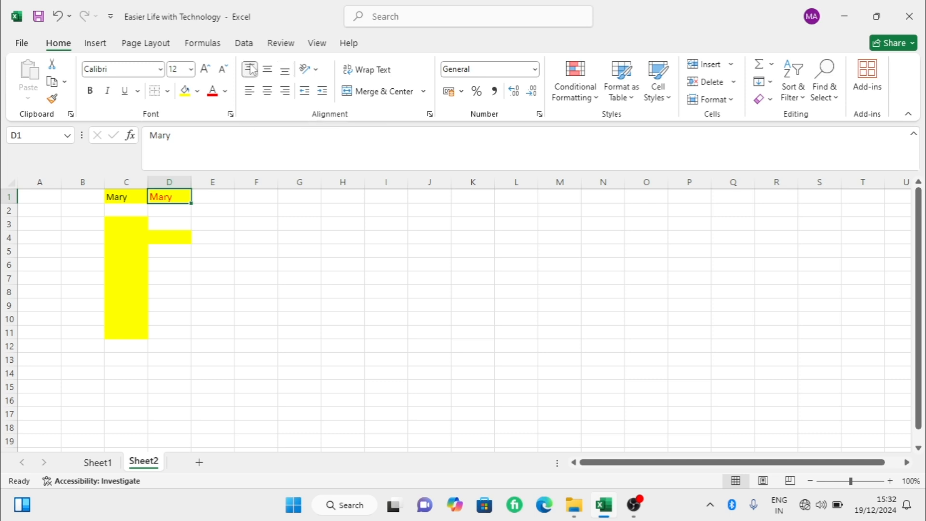
left_click(271, 75)
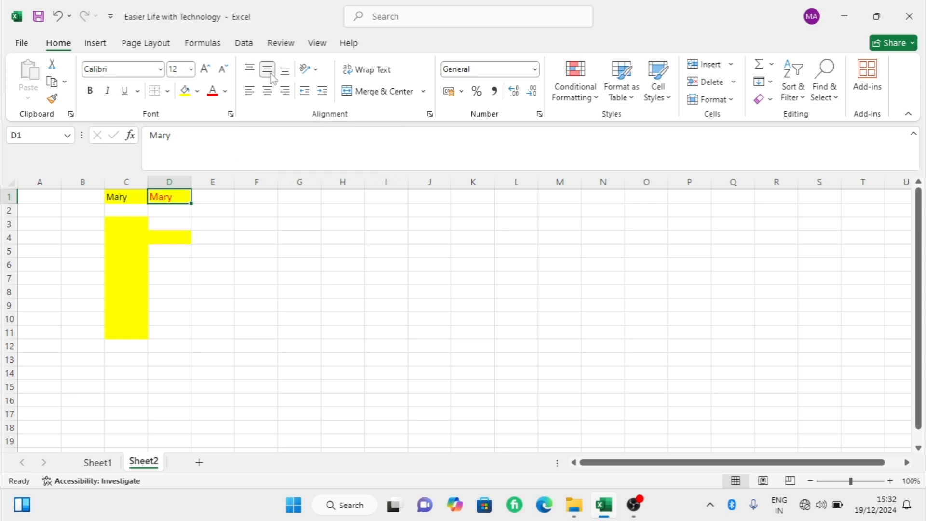
left_click(284, 73)
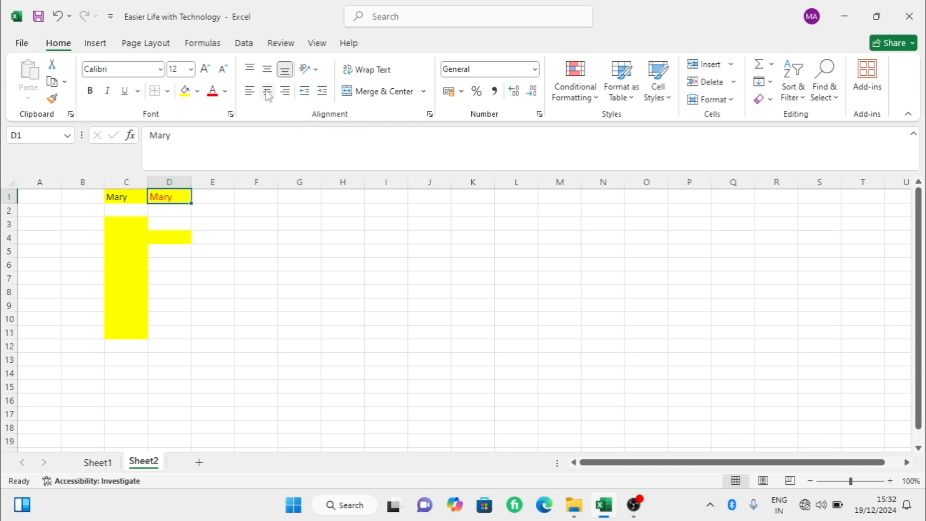
- Try center and left alignment on cell D1 and finish with the text aligned right
left_click(268, 91)
left_click(252, 91)
left_click(285, 91)
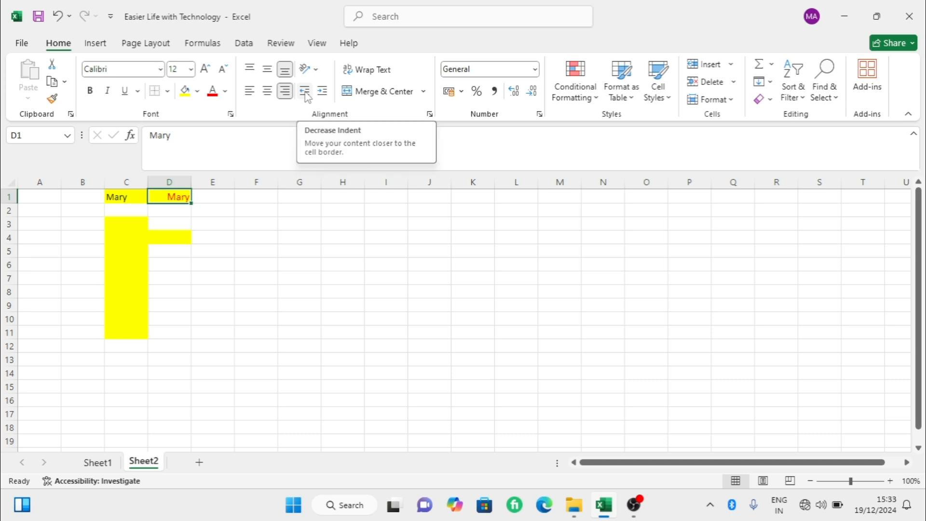
- Try the angle counterclockwise, angle clockwise, vertical and rotate-down text orientations on cell D1
left_click(318, 70)
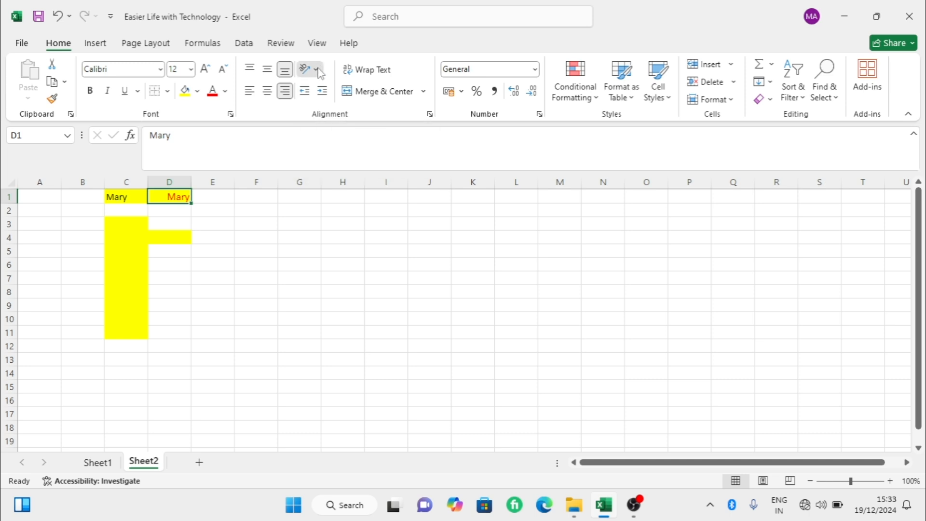
left_click(332, 89)
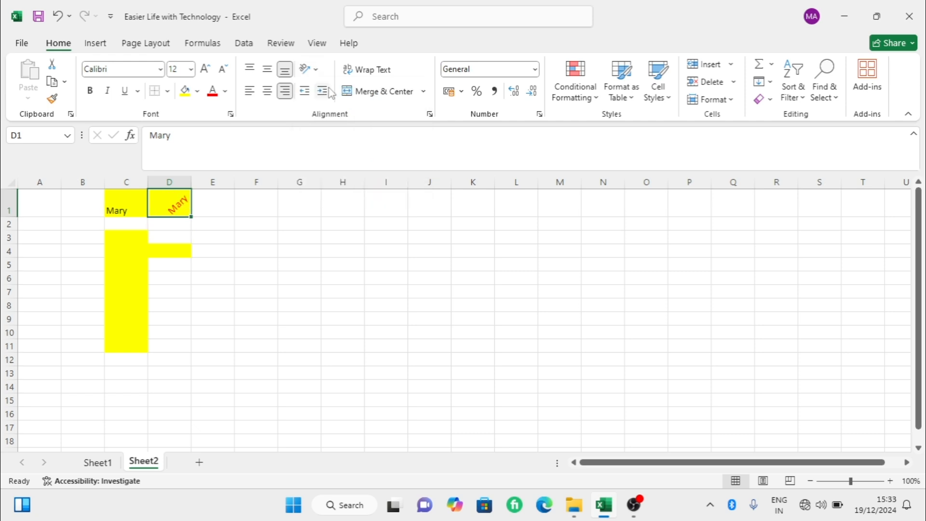
left_click(311, 69)
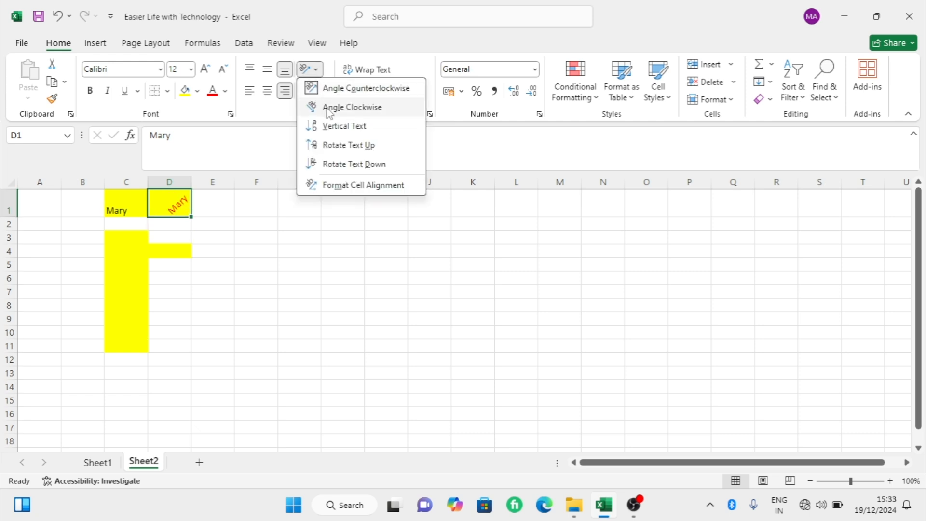
left_click(329, 111)
left_click(311, 69)
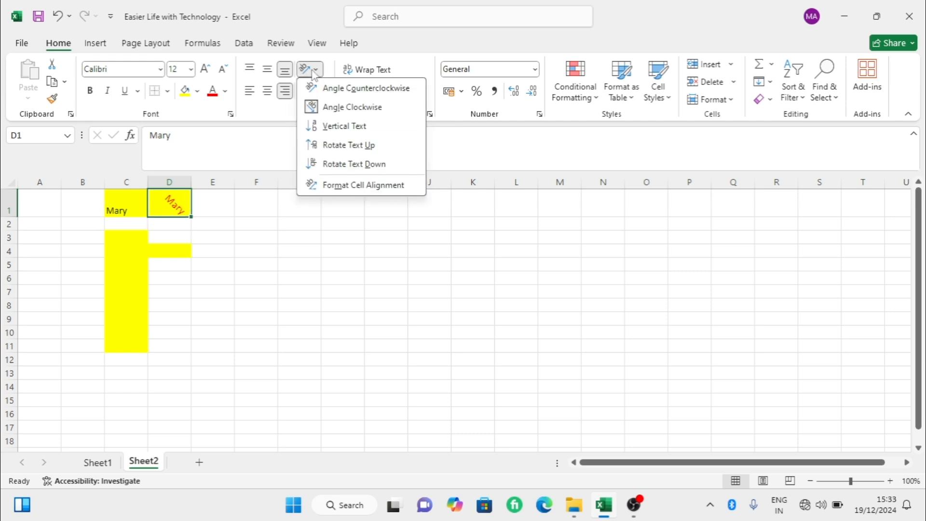
left_click(325, 127)
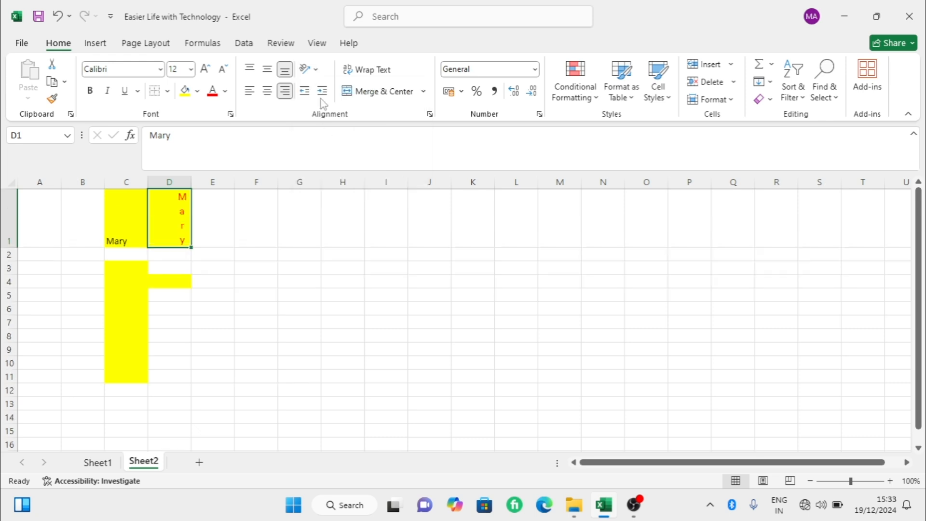
left_click(318, 73)
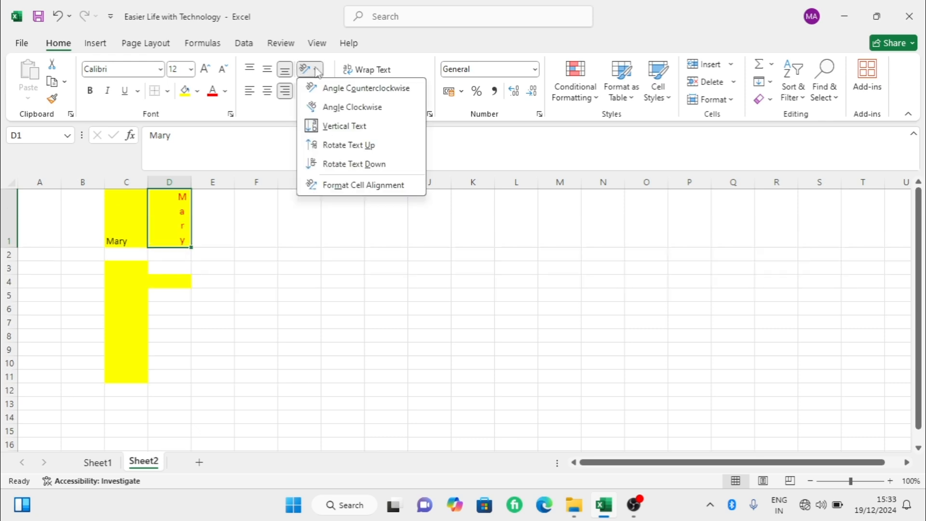
left_click(329, 163)
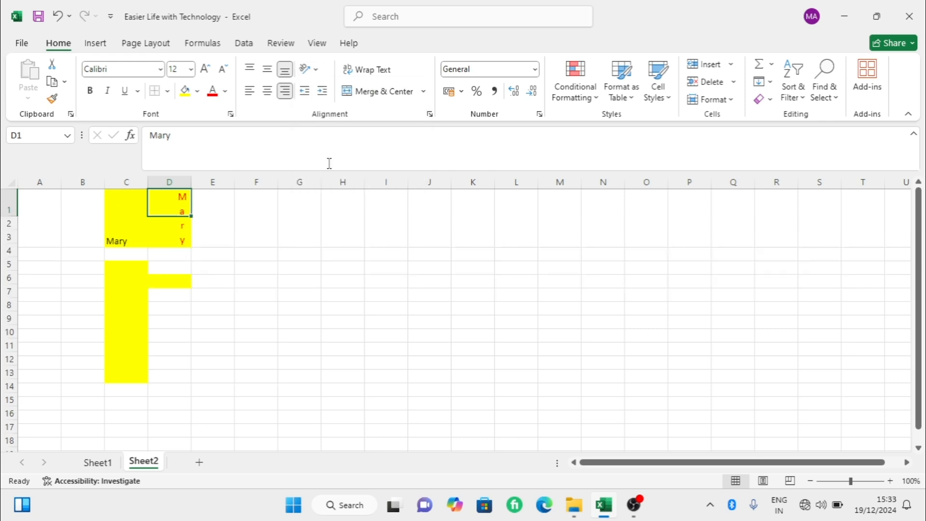
- Check the Format Cells alignment settings for cell D1 and turn off its rotate-down text orientation
left_click(313, 73)
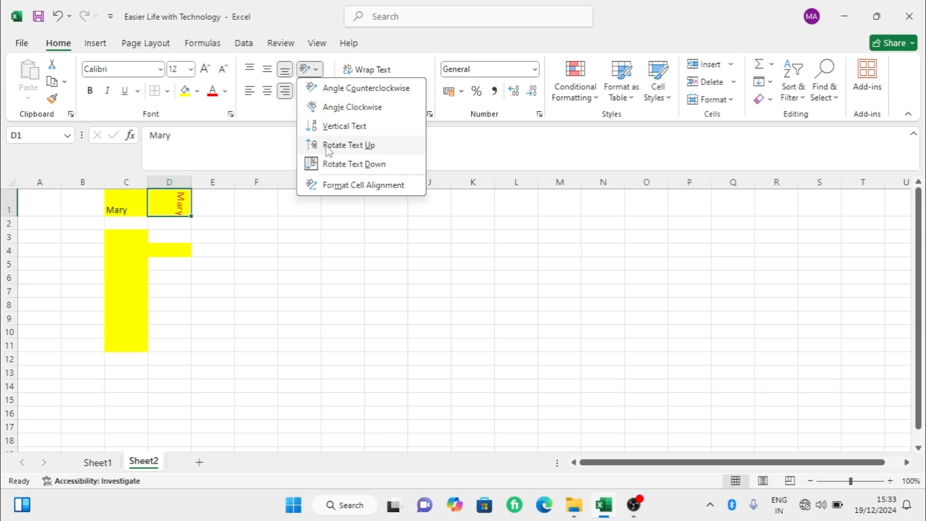
left_click(333, 188)
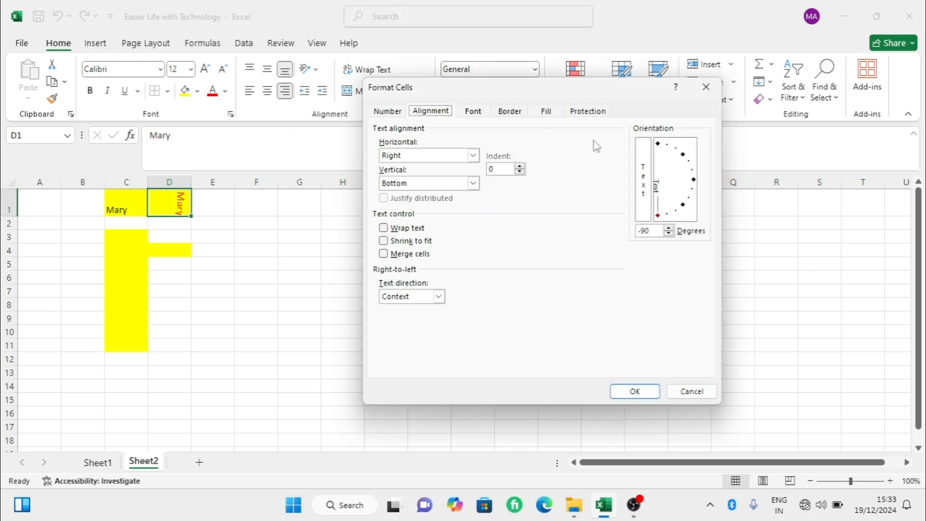
left_click(706, 87)
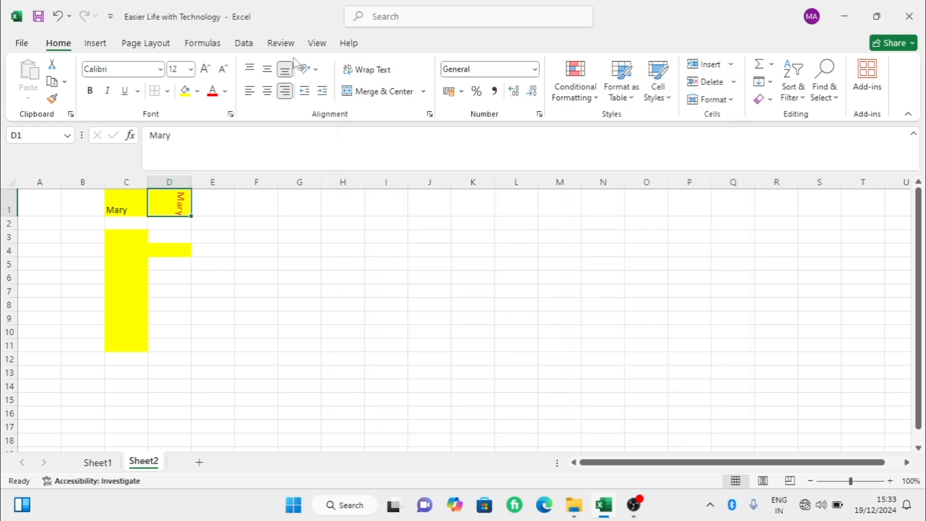
left_click(308, 69)
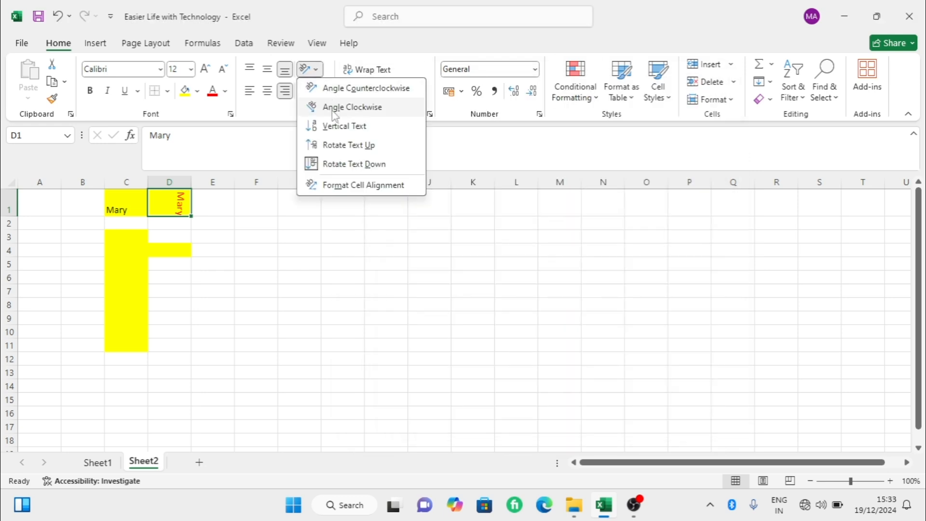
left_click(331, 164)
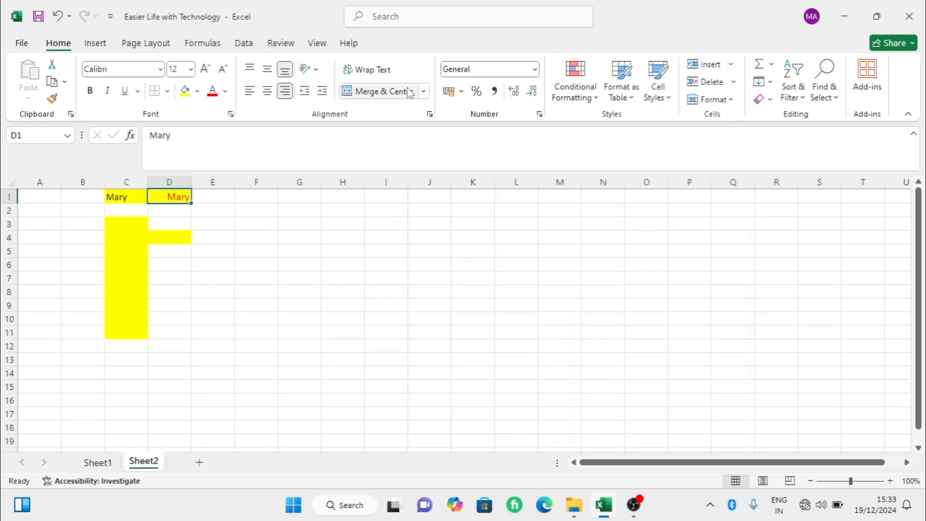
- Append a surname after the first name in cell D1
double_click(183, 196)
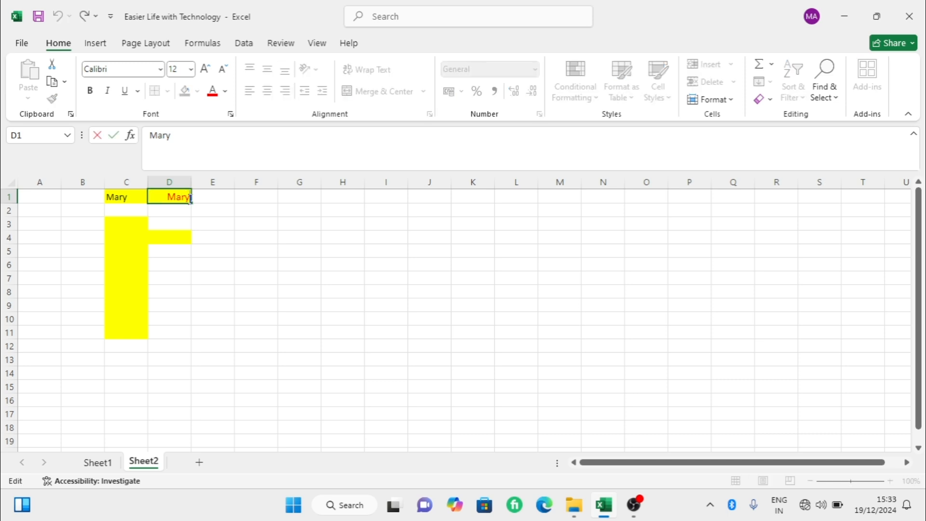
type("Aw")
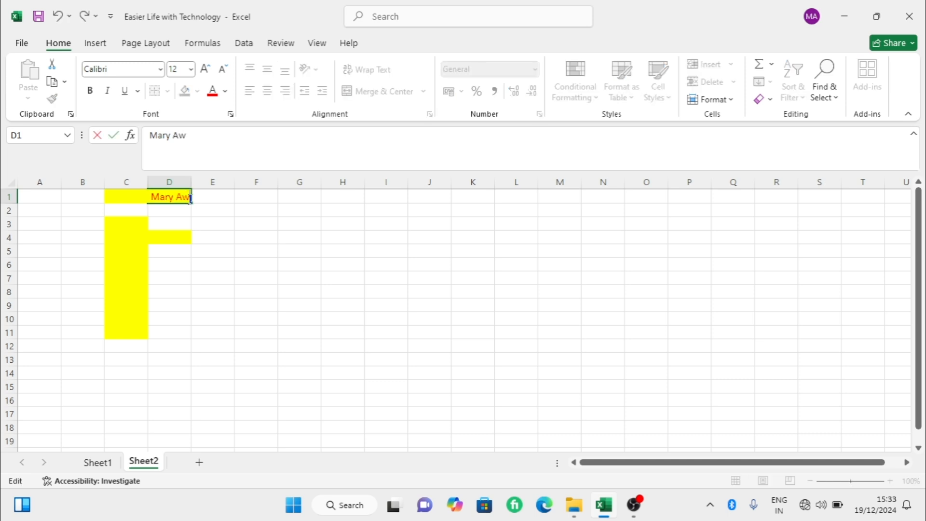
key("BackSpace")
key("BackSpace")
key("BackSpace")
type("Abrealgd")
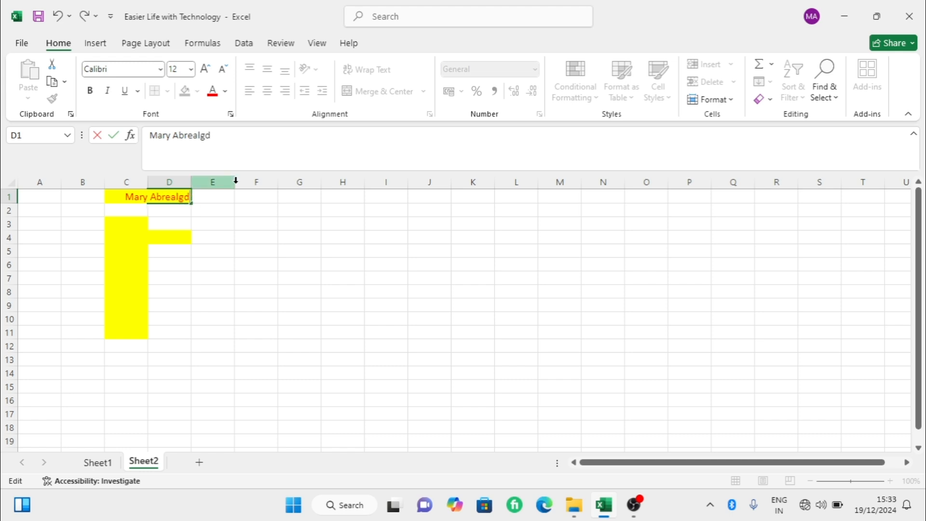
left_click(229, 198)
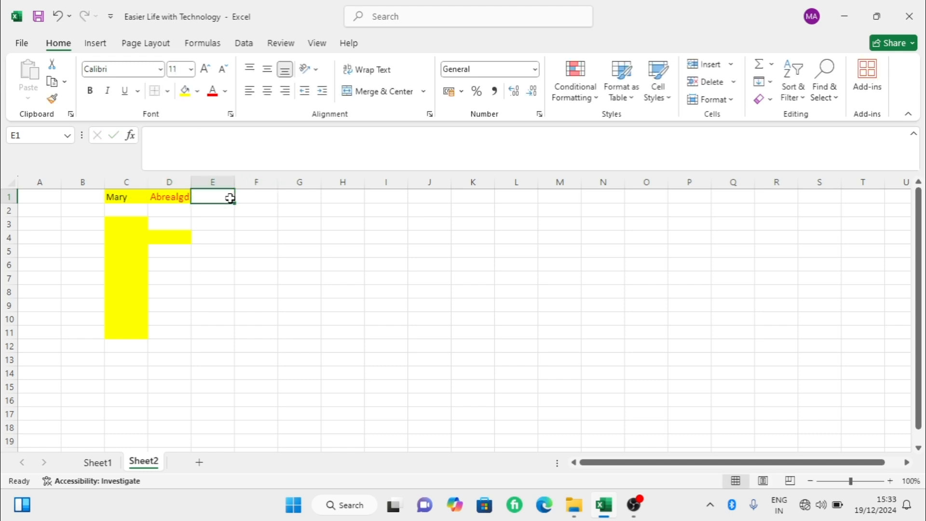
- Wrap the long text in cell D1 onto multiple lines
left_click(152, 195)
left_click(116, 198)
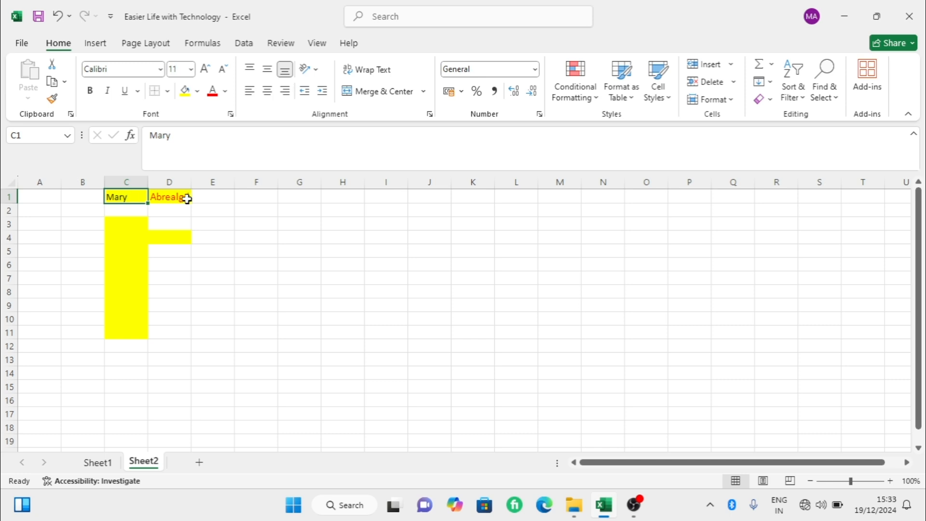
left_click(171, 198)
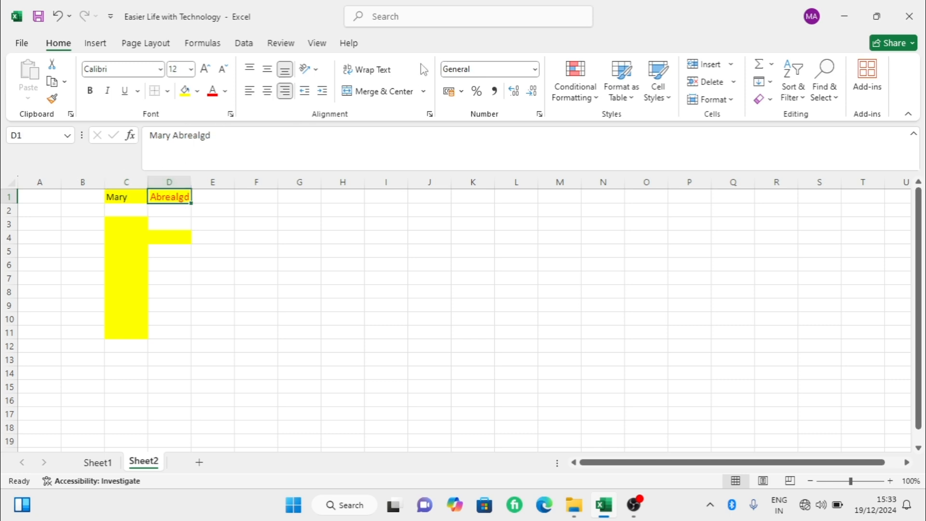
left_click(367, 72)
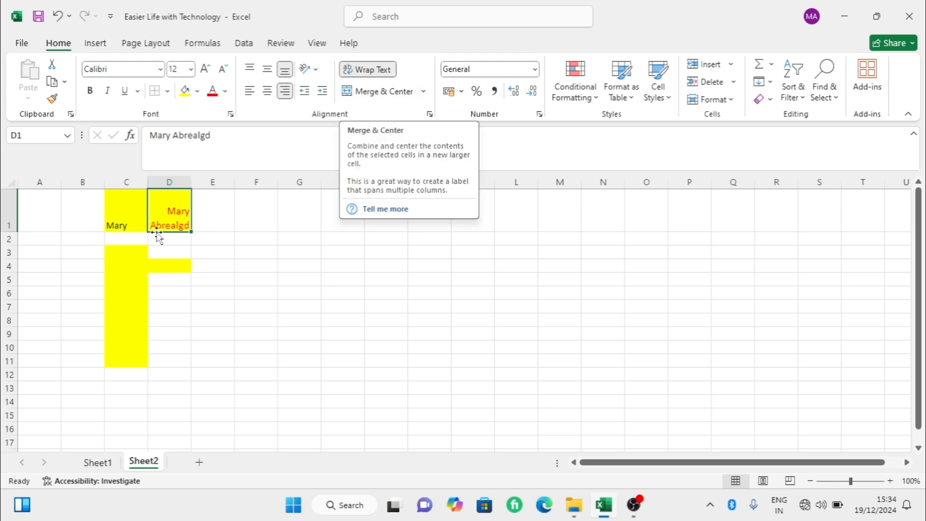
- Try merging and centering cells D1 to F1, and undo the merge
left_click_drag(182, 202, 269, 216)
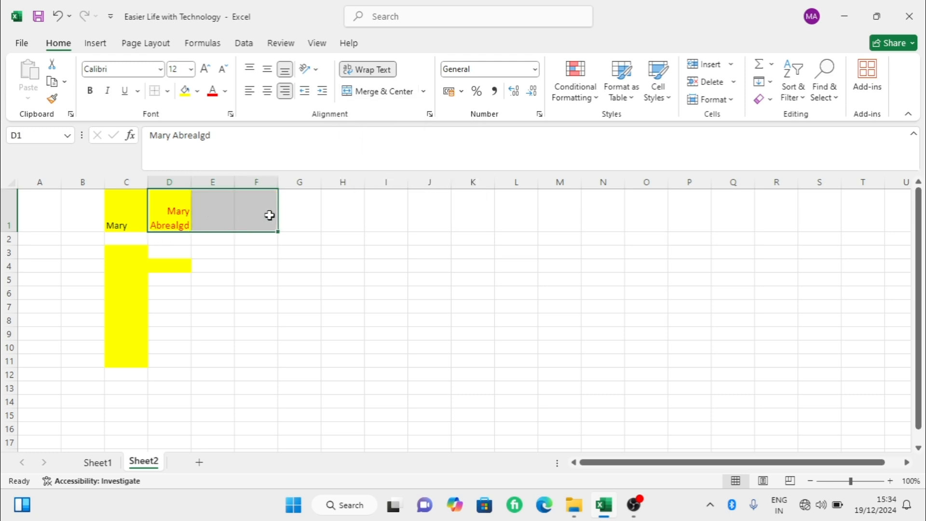
left_click(393, 94)
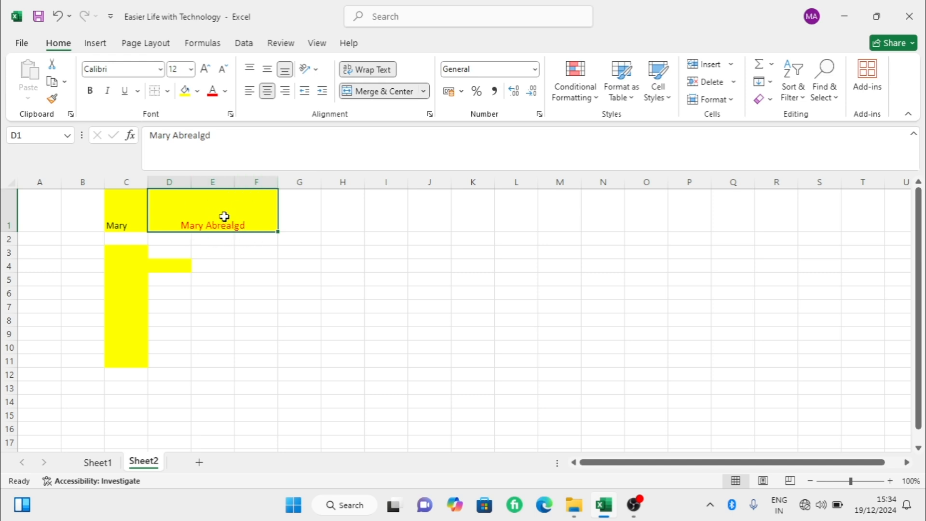
left_click(58, 17)
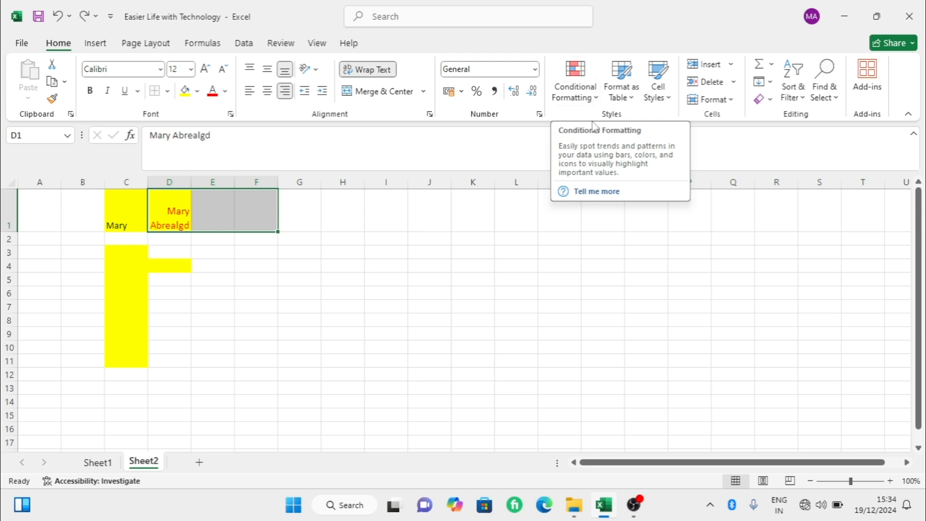
- Insert blank cells at D1 to F1 and delete them again
left_click(725, 71)
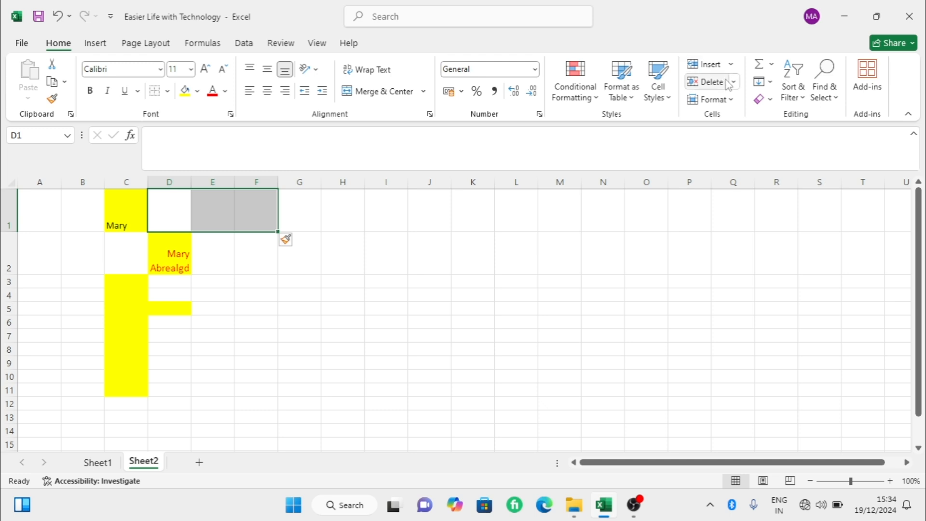
left_click(725, 84)
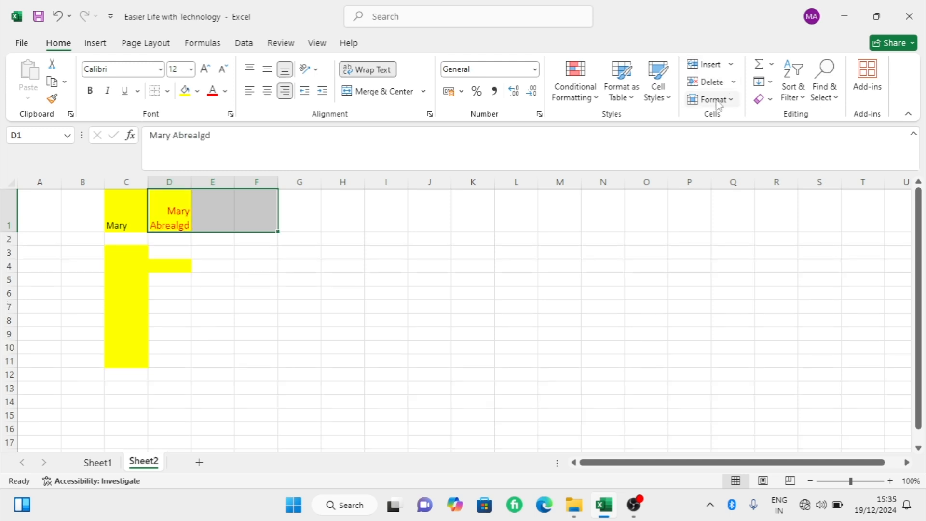
- Open the row height setting for row 1 and close it without changing the value
left_click(722, 101)
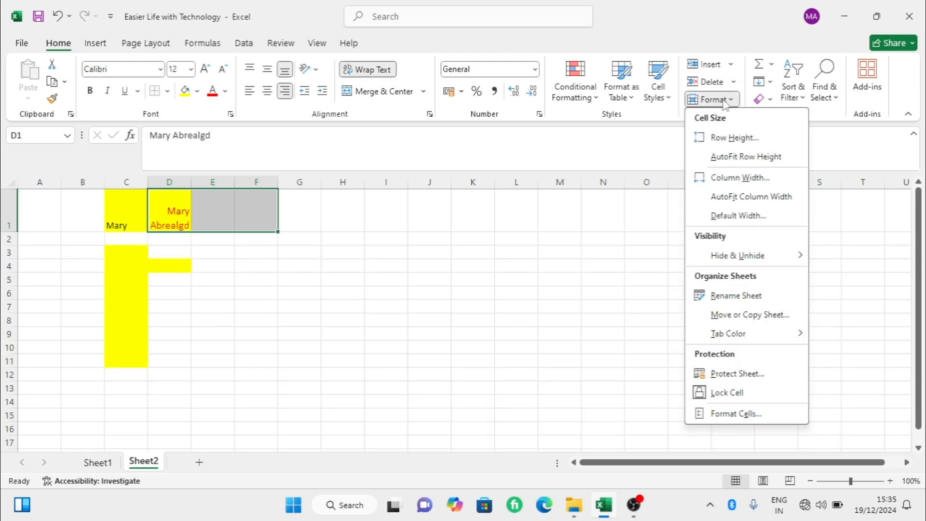
left_click(717, 138)
left_click(530, 284)
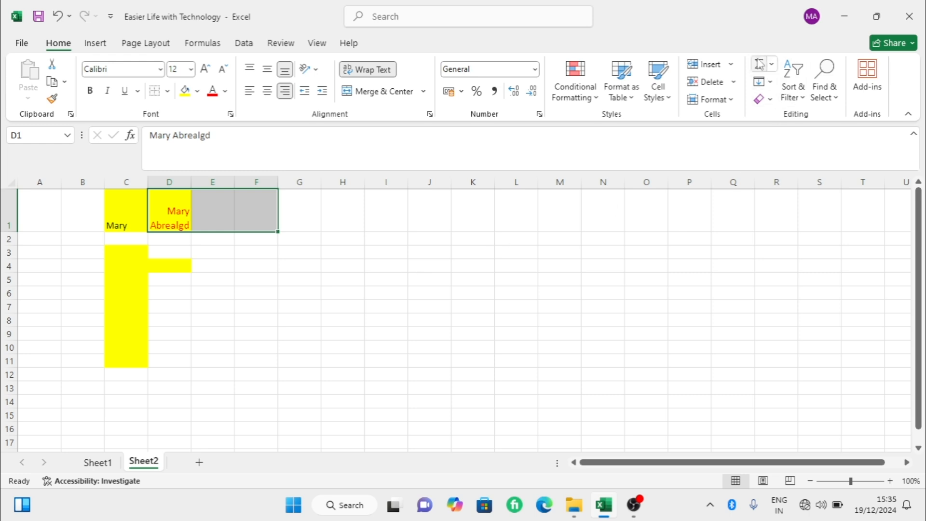
- Try inserting an AVERAGE function in cell D1, and undo it to restore the text
left_click(772, 68)
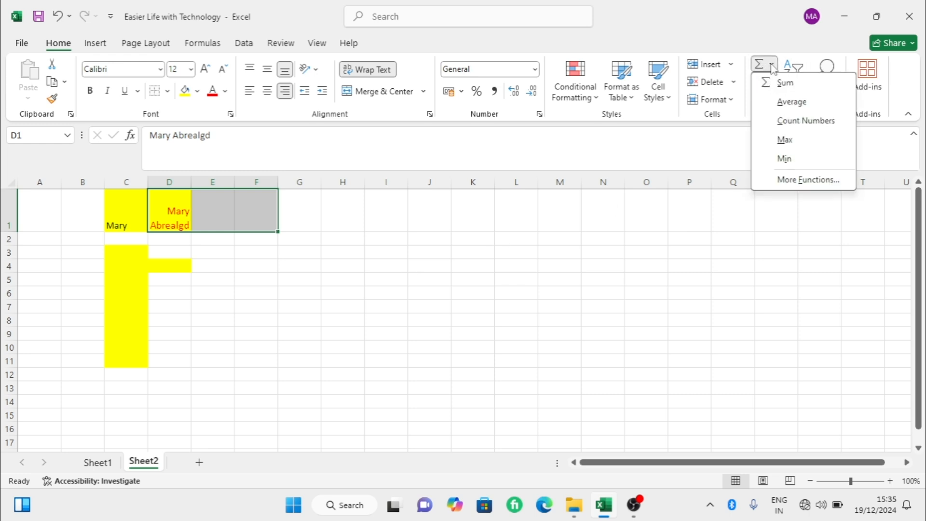
left_click(791, 103)
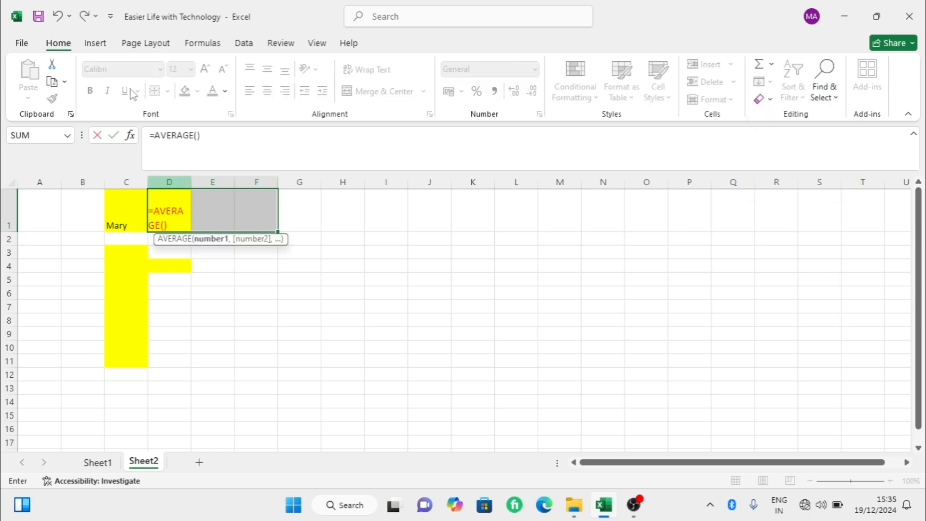
left_click(57, 16)
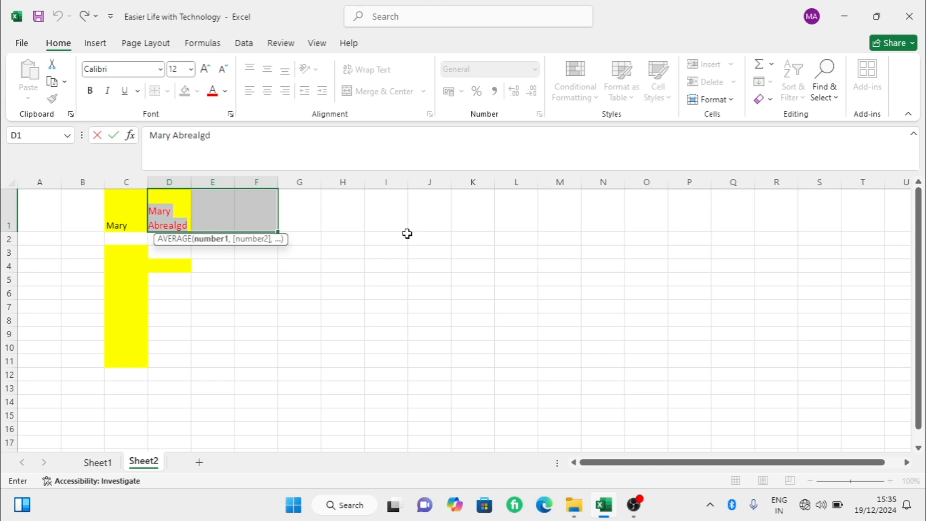
left_click(305, 253)
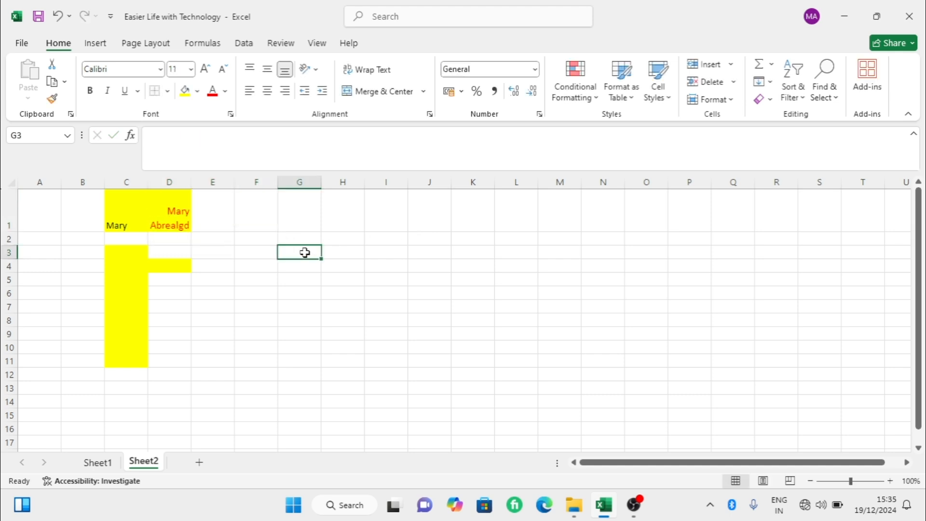
- Review the Sort & Filter options and the Find & Select options without applying any
left_click(799, 93)
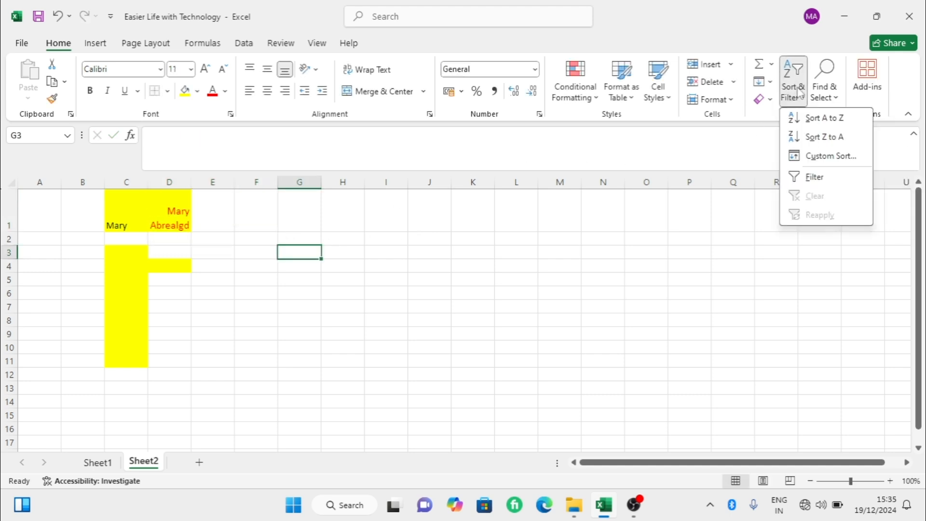
left_click(836, 95)
left_click(836, 96)
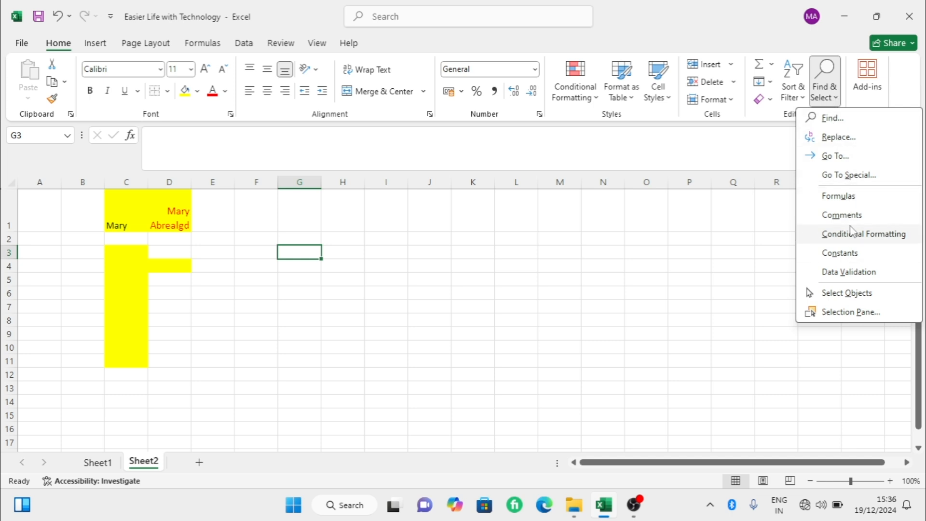
left_click(708, 170)
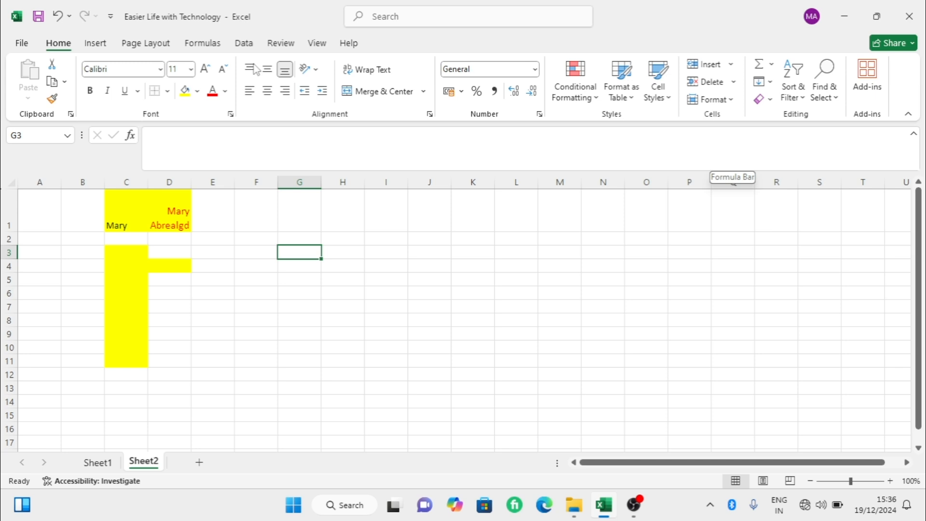
- Select cell E2 and review the sources available for inserting a picture
left_click(95, 43)
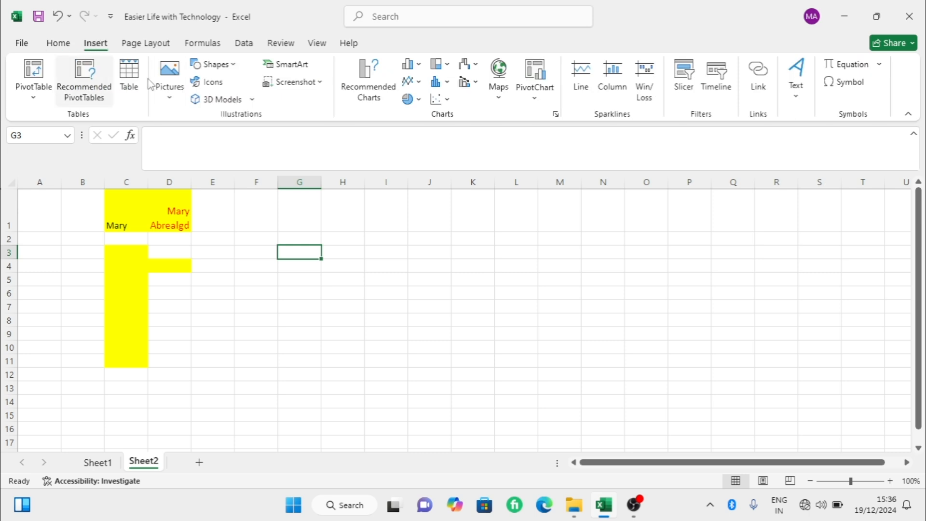
left_click(215, 236)
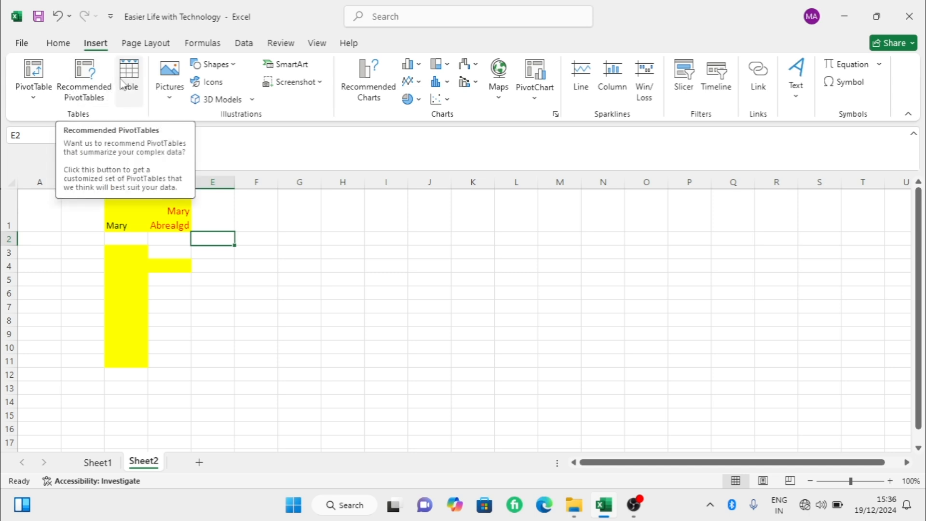
left_click(169, 101)
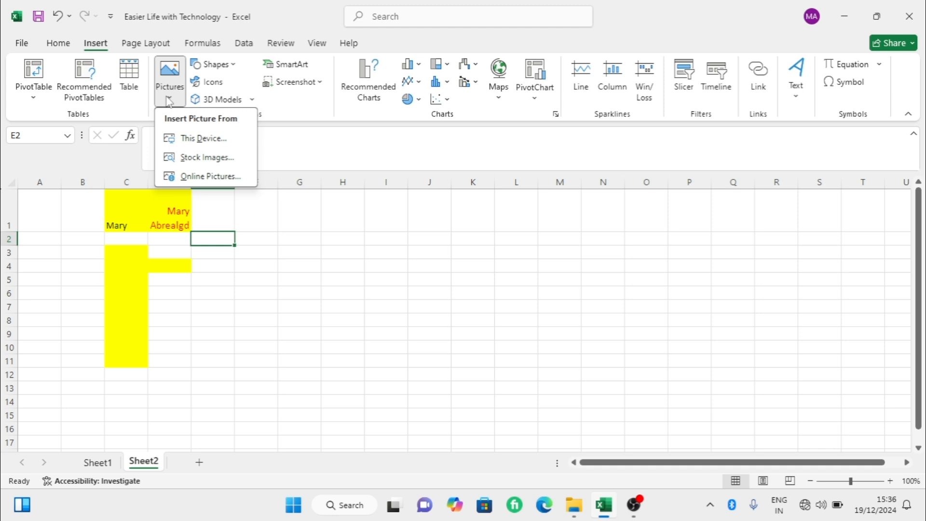
- Draw a small isosceles triangle in cell F1 and undo it
left_click(230, 68)
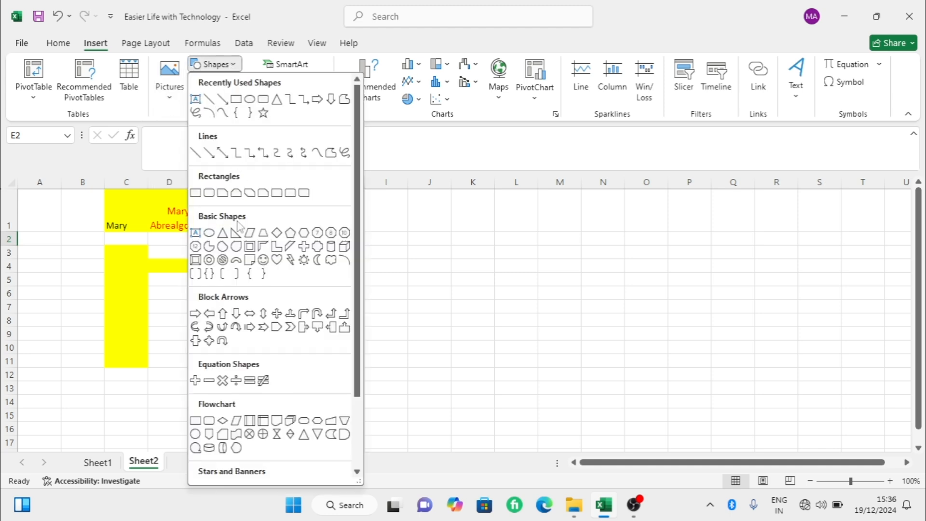
left_click(223, 236)
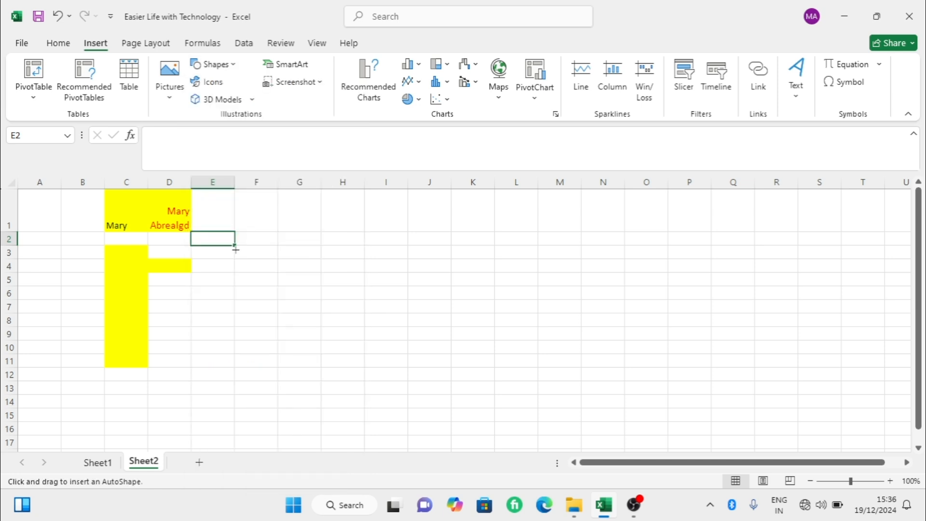
left_click_drag(247, 203, 272, 230)
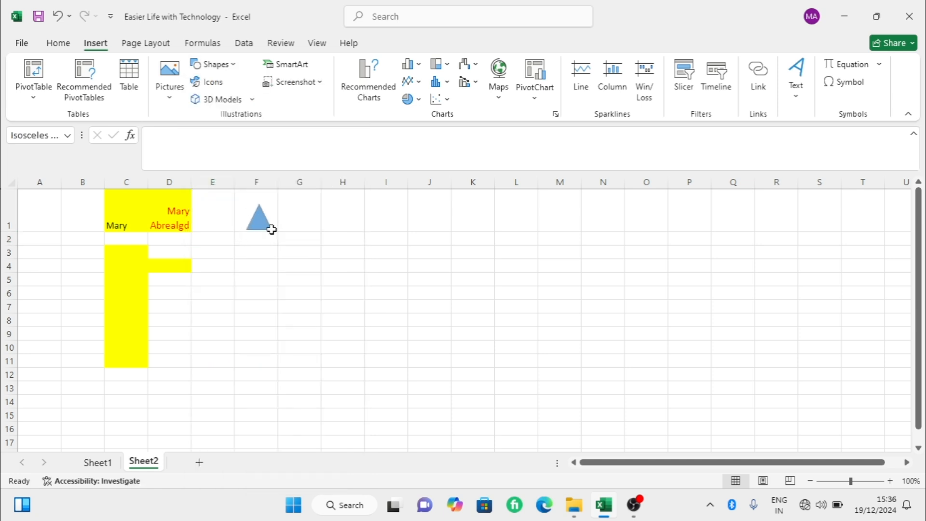
key("ctrl+z")
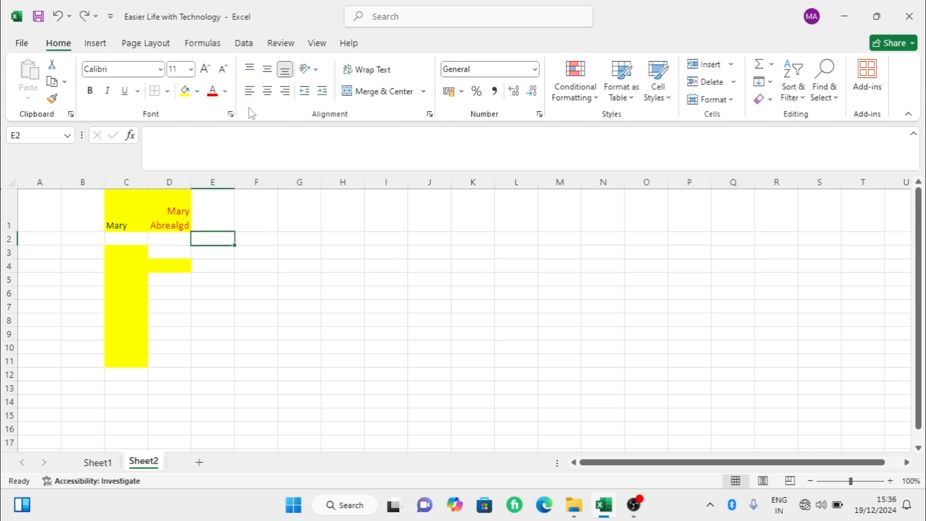
- Open the icon library and close it without inserting an icon
left_click(97, 43)
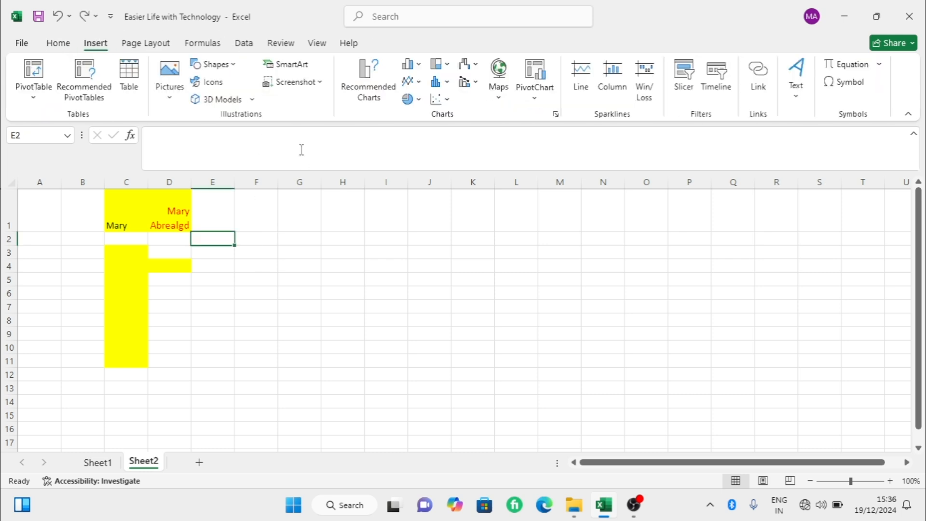
left_click(224, 84)
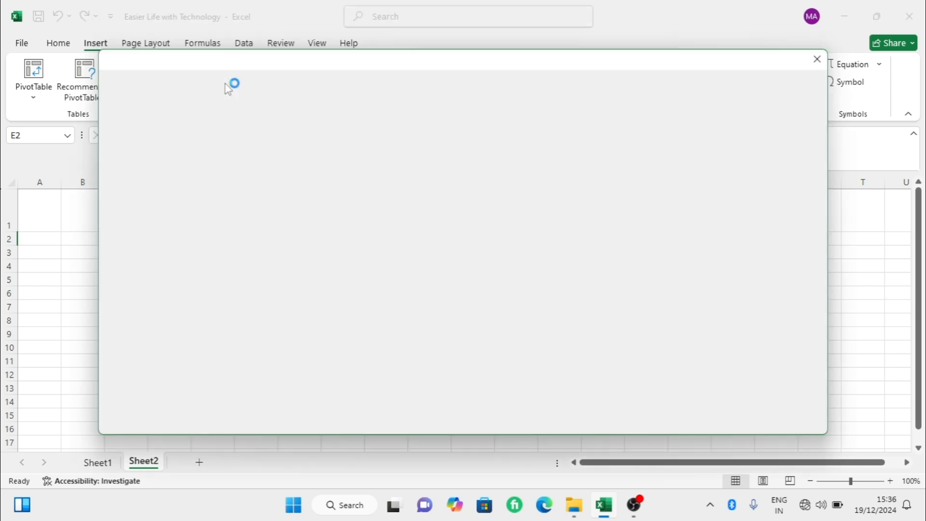
left_click(817, 59)
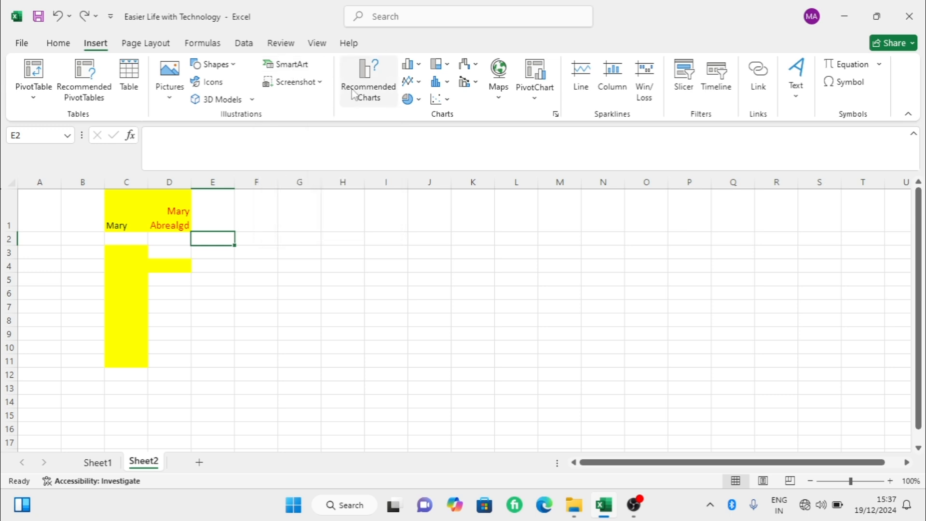
- Review the recommended charts and the column, line, pie, bar, area, scatter, map and surface chart types without inserting a chart
left_click(393, 89)
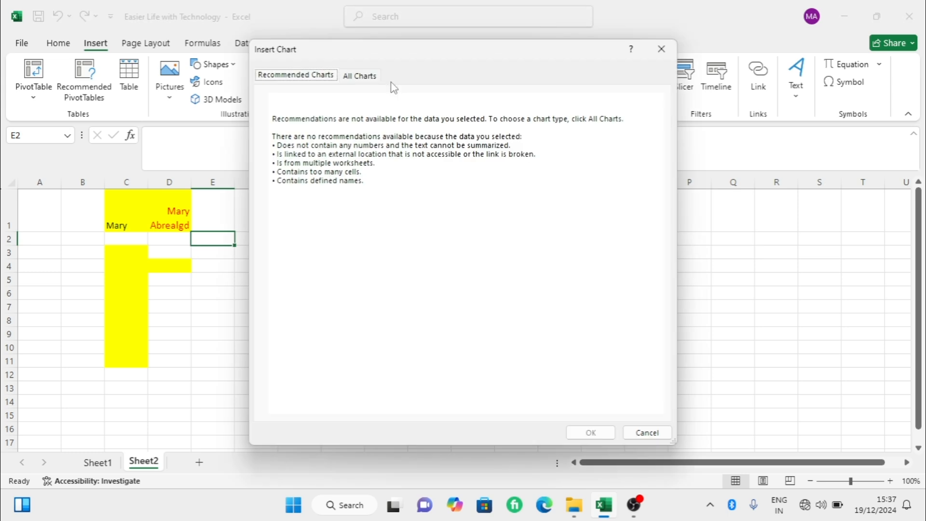
left_click(360, 76)
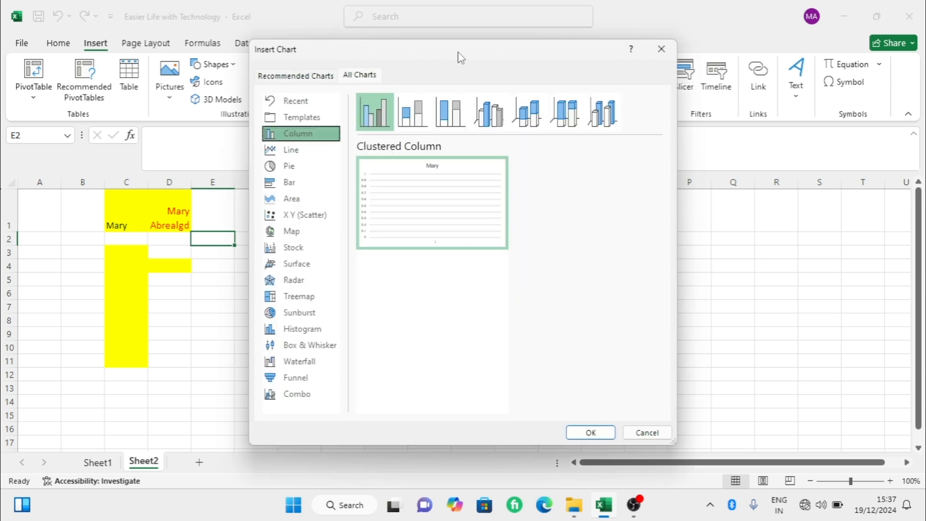
left_click(312, 147)
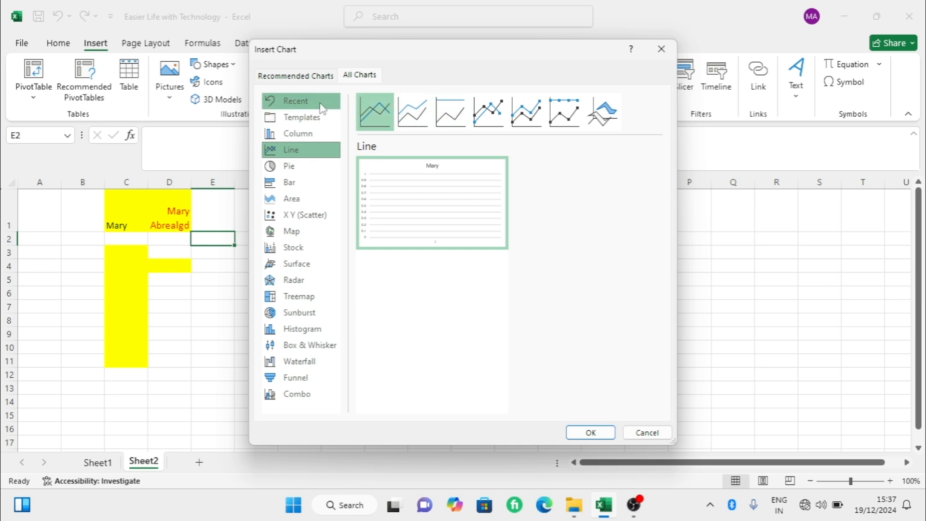
left_click(317, 132)
left_click(308, 150)
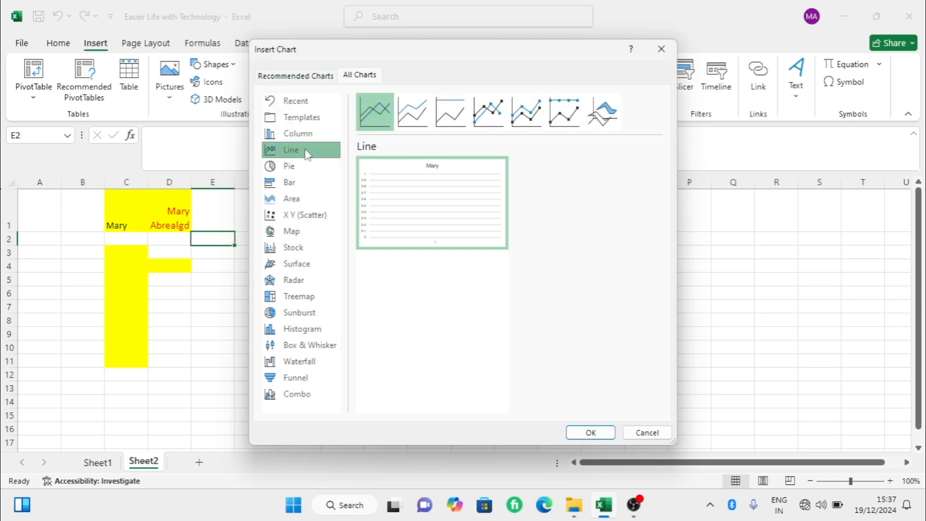
left_click(305, 166)
left_click(301, 183)
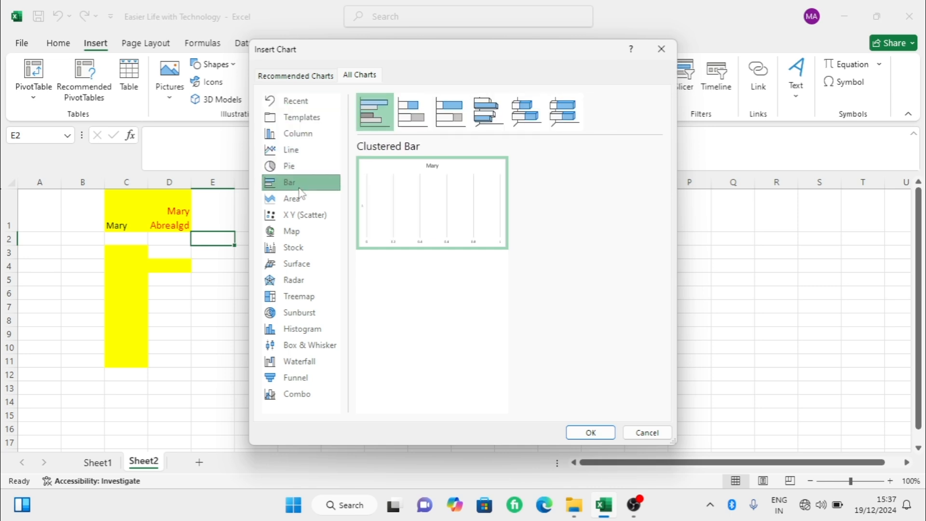
left_click(299, 199)
left_click(293, 227)
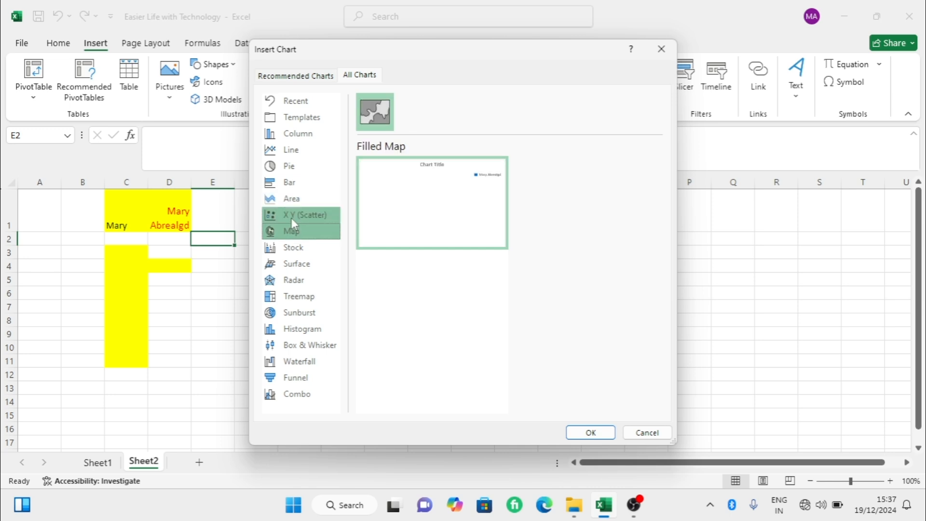
left_click(291, 217)
left_click(291, 232)
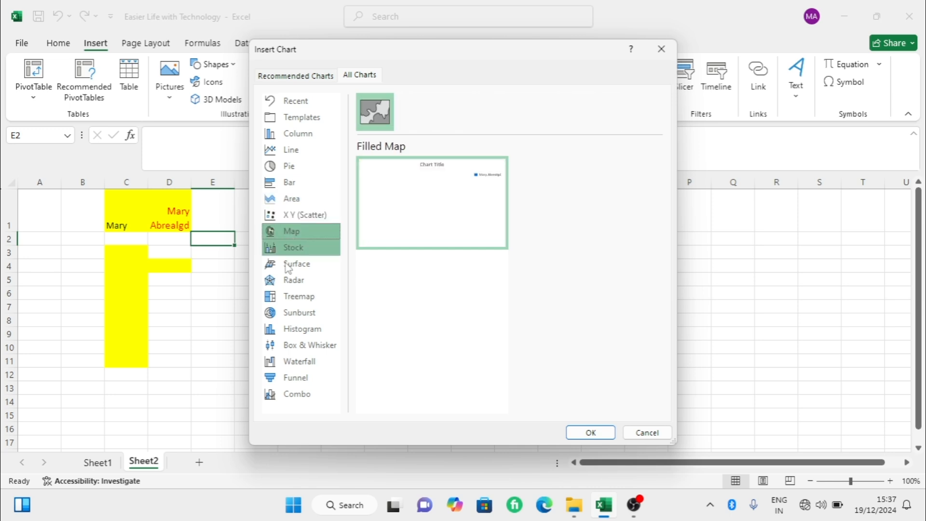
left_click(293, 264)
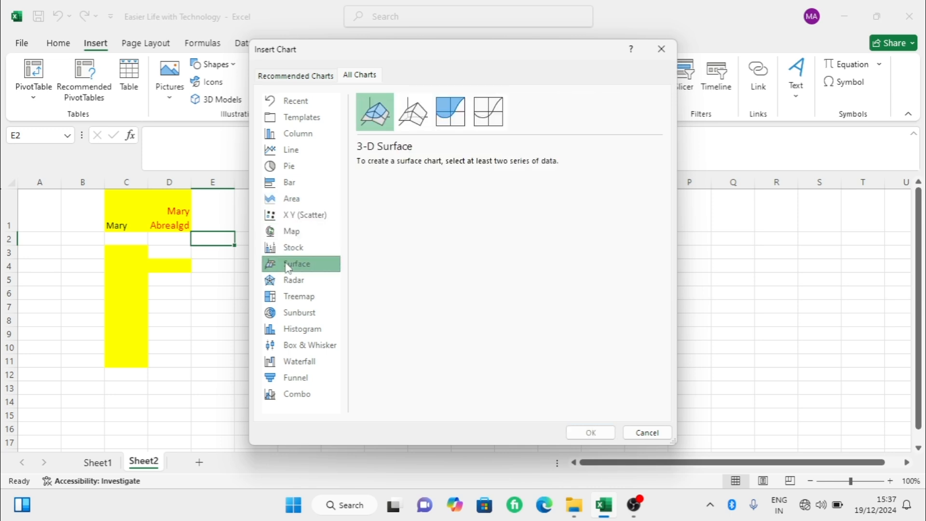
left_click(661, 48)
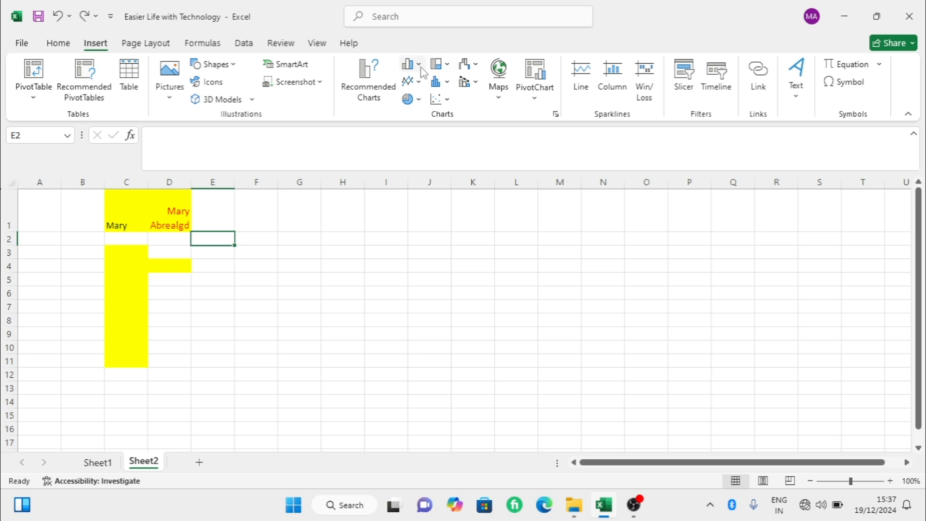
- Review the line, pie, hierarchy, statistical, scatter, waterfall and combo chart galleries without inserting a chart
left_click(413, 82)
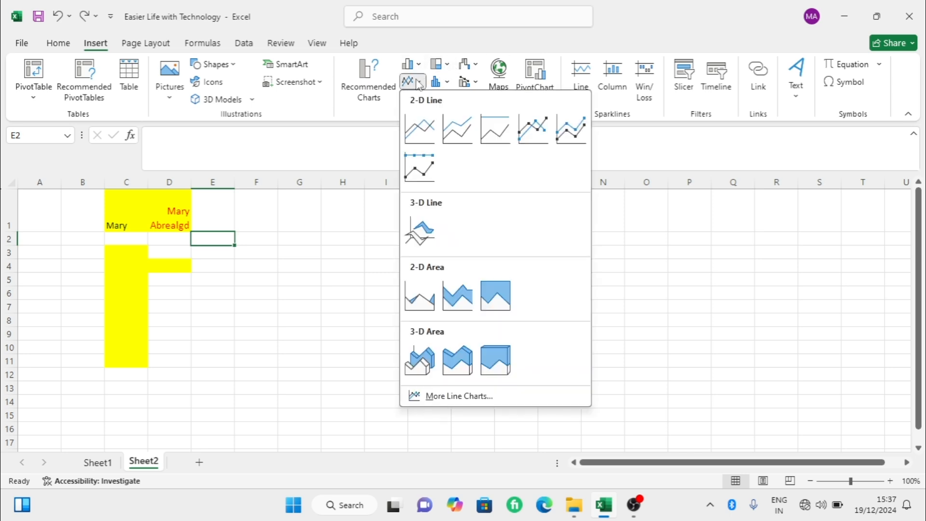
left_click(418, 99)
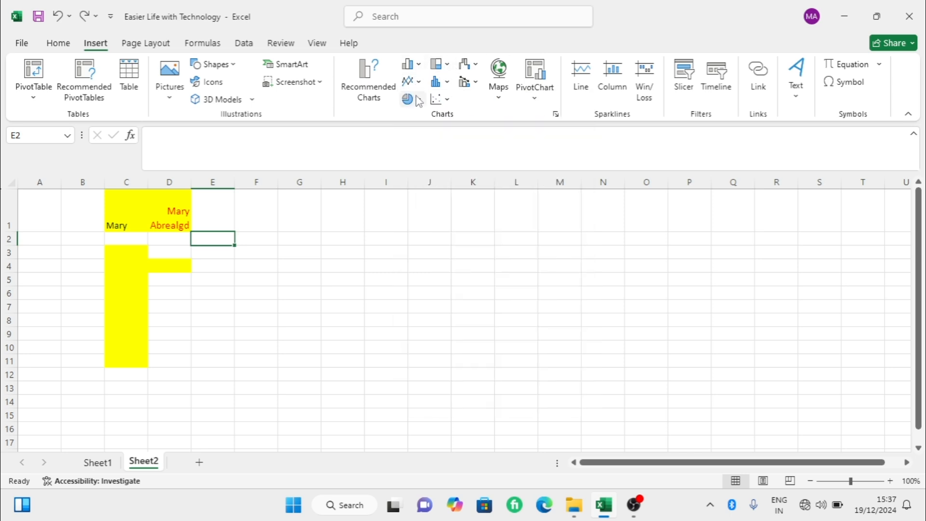
left_click(418, 100)
left_click(419, 101)
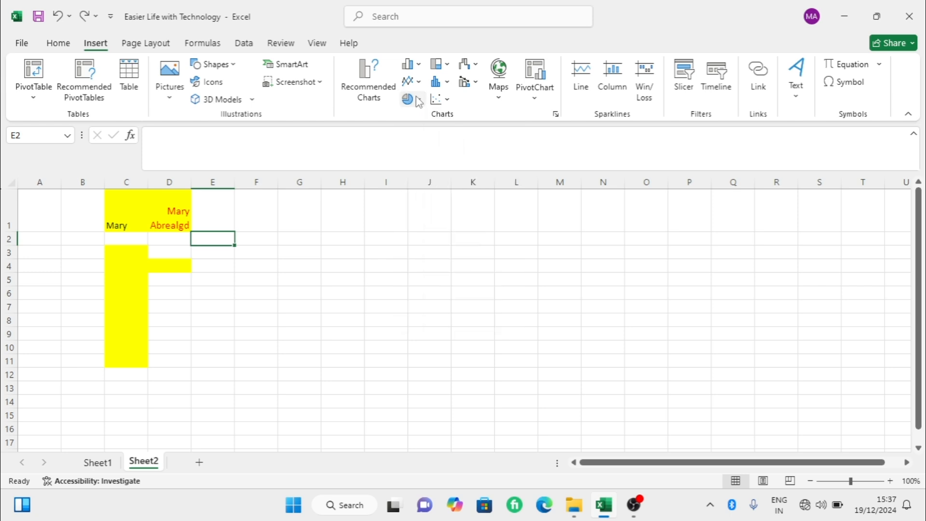
left_click(448, 65)
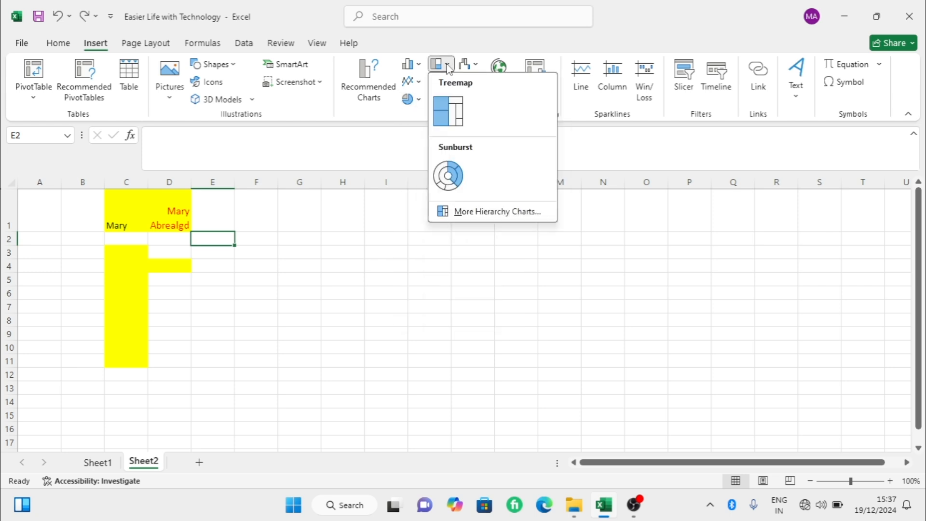
left_click(448, 67)
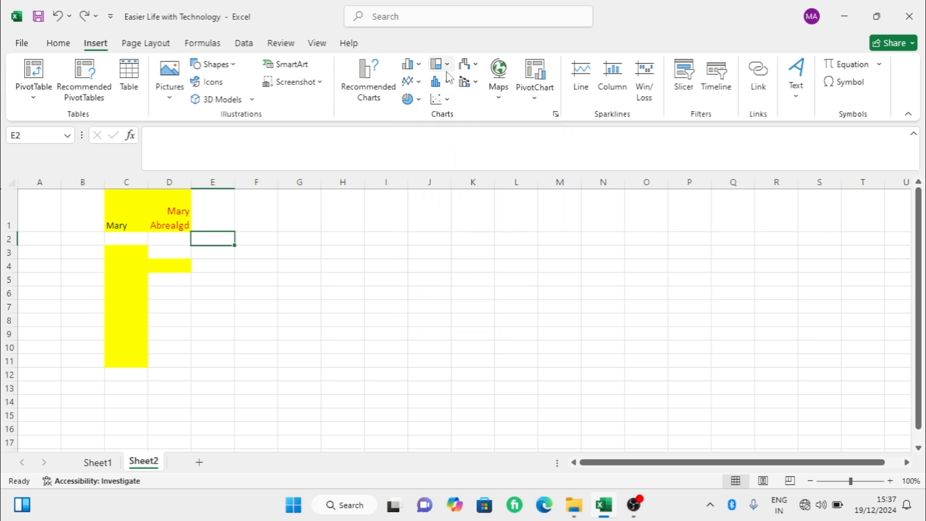
left_click(447, 82)
left_click(447, 83)
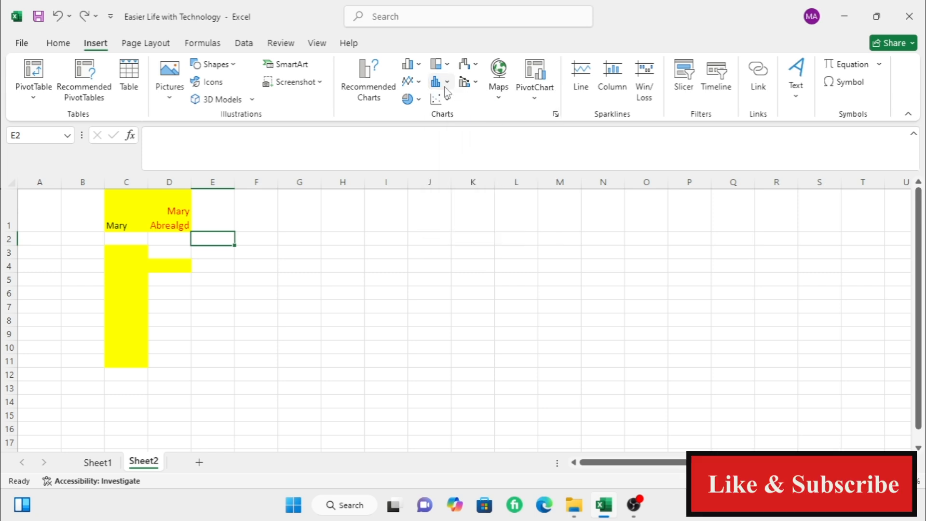
left_click(447, 99)
left_click(447, 99)
left_click(474, 66)
left_click(474, 66)
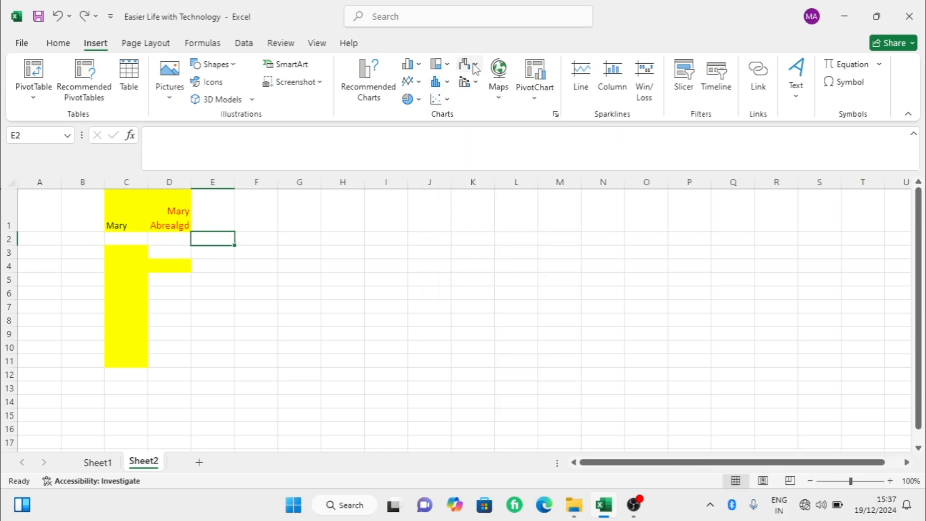
left_click(475, 83)
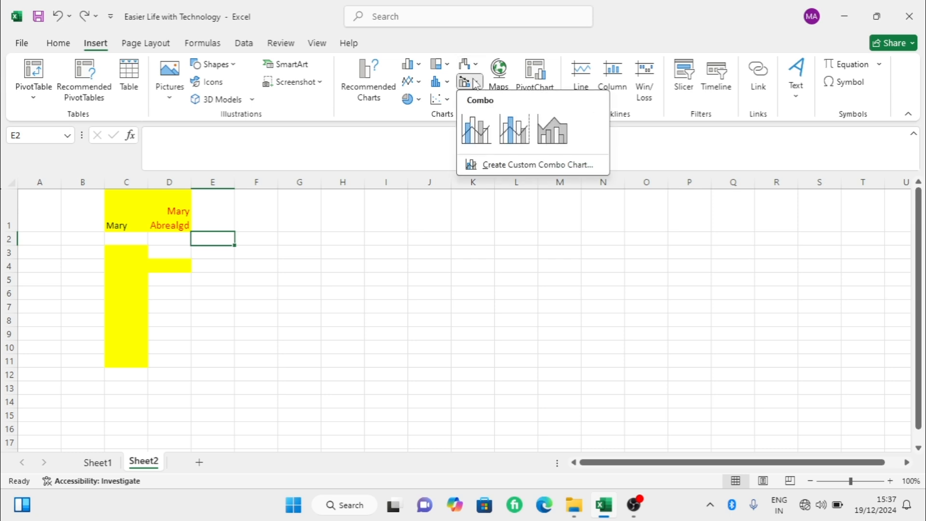
left_click(475, 83)
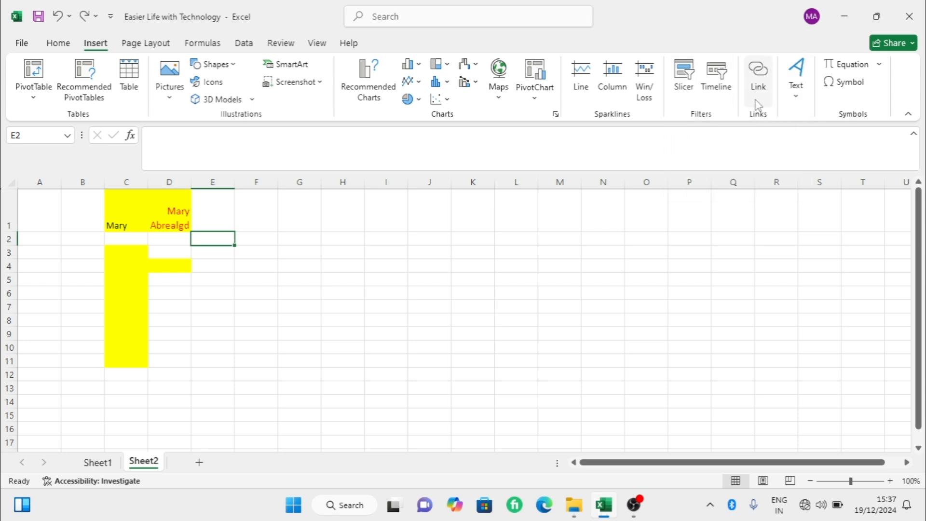
- Draw a small text box in cell H1 and undo it
left_click(786, 94)
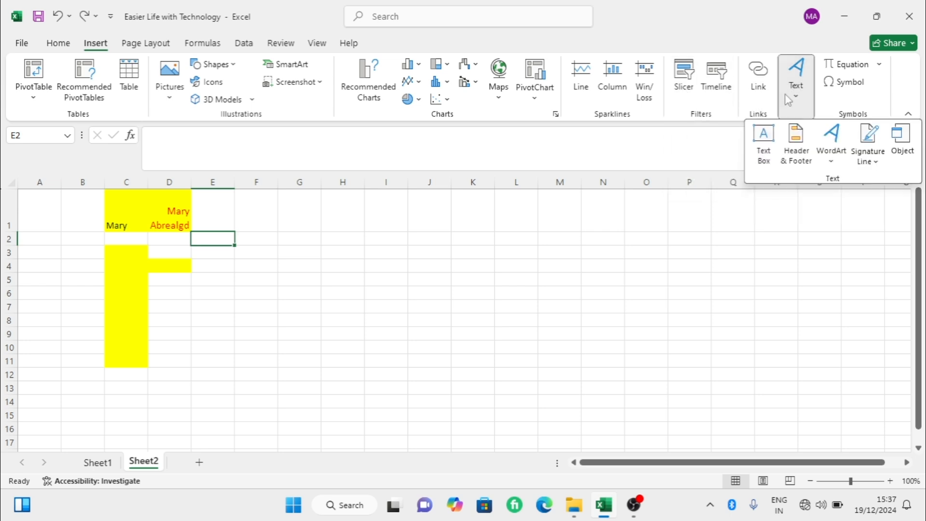
left_click(764, 144)
mouse_move(330, 209)
left_mouse_down()
mouse_move(343, 231)
mouse_move(360, 223)
left_mouse_up()
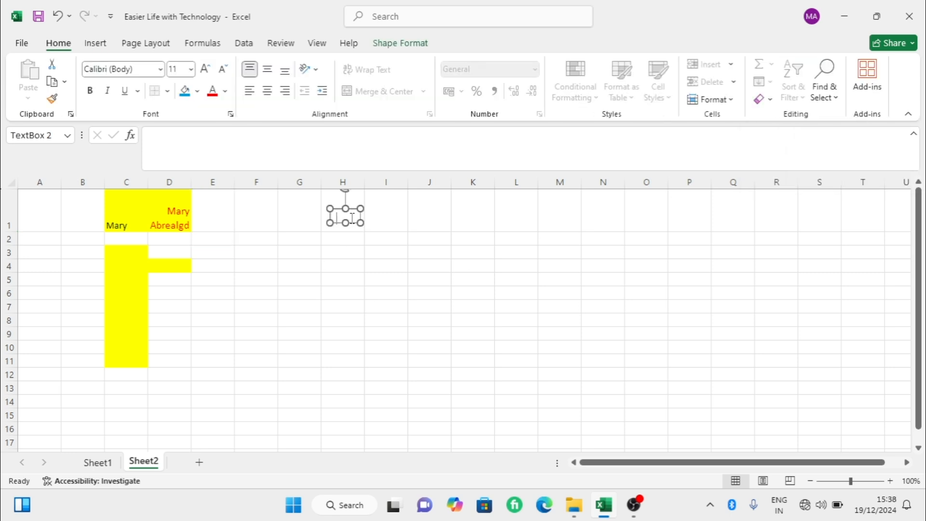
key("ctrl+z")
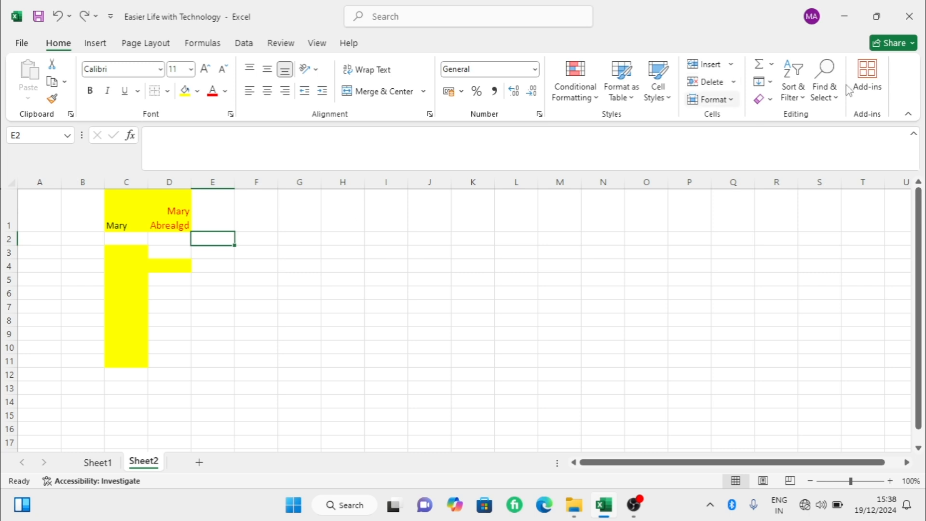
- Review the predefined equations from Area of Circle to Trig Identity 2 and insert a new blank equation on the sheet
left_click(106, 48)
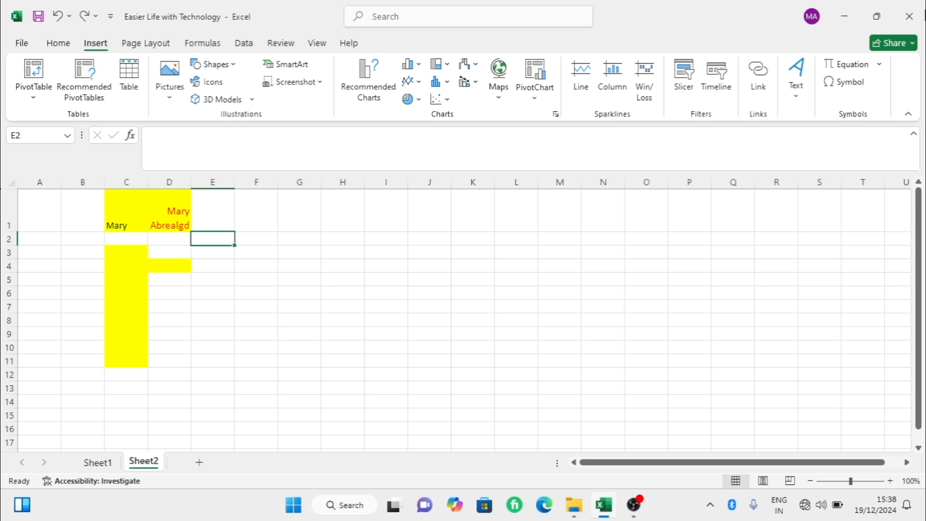
left_click(880, 63)
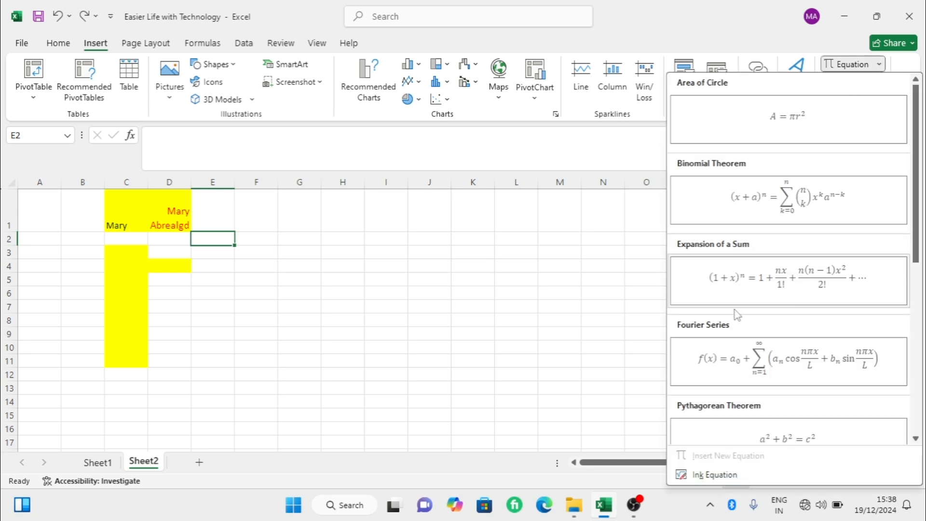
scroll(748, 320, "down", 5)
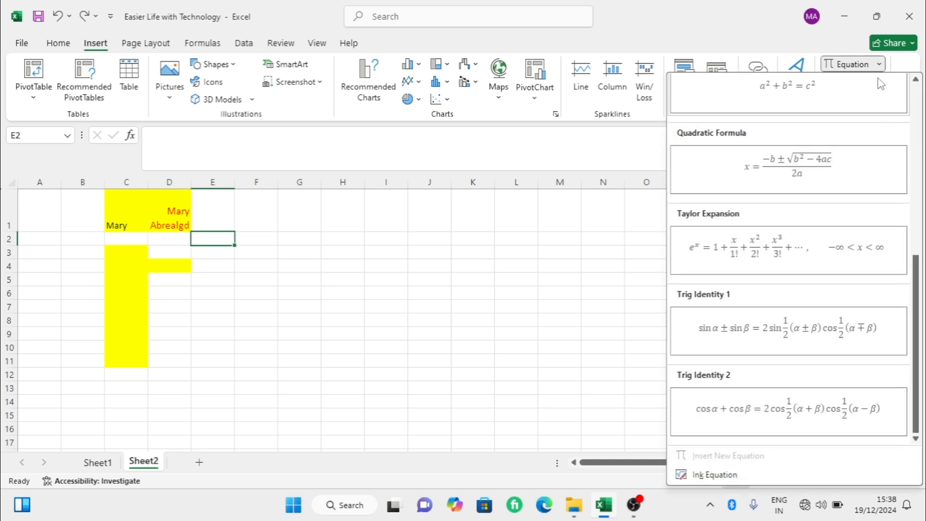
left_click(863, 65)
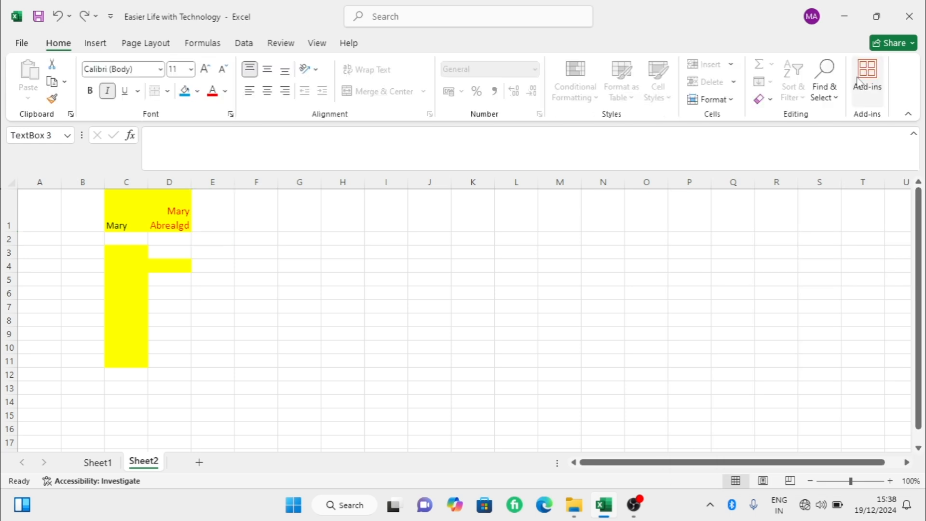
left_click(95, 44)
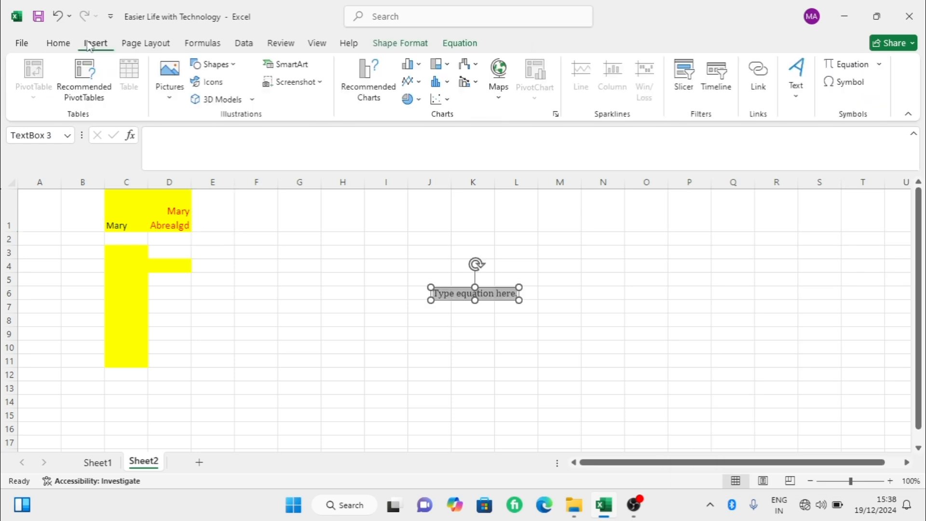
- Review the symbol character set without inserting a symbol, and look over the page layout tools
left_click(845, 82)
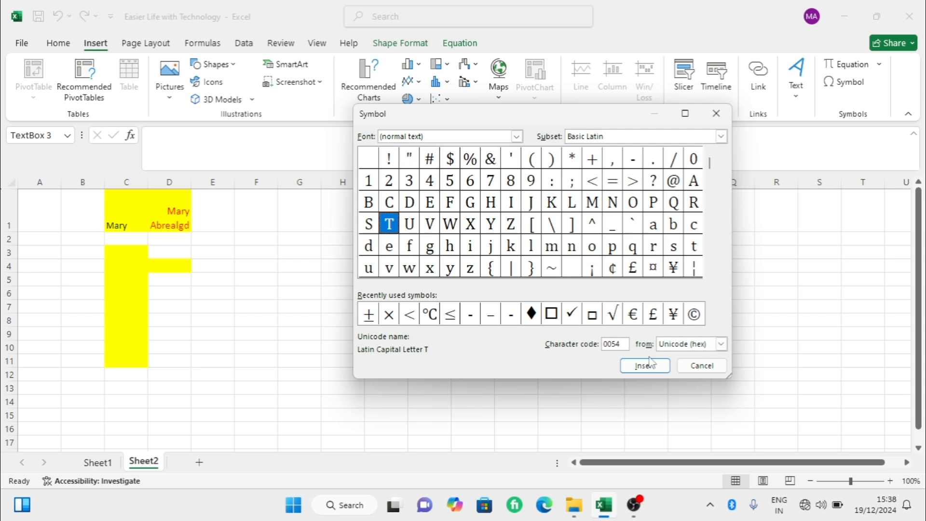
left_click(702, 365)
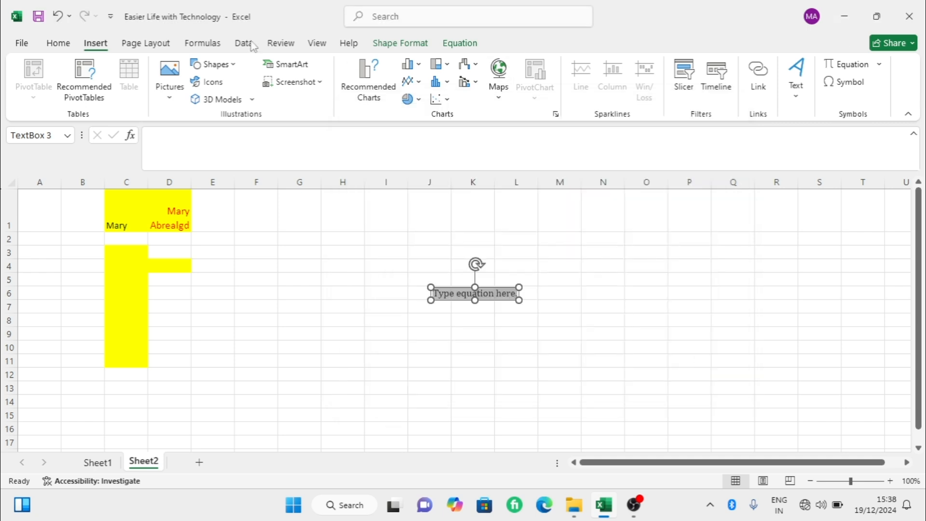
left_click(146, 43)
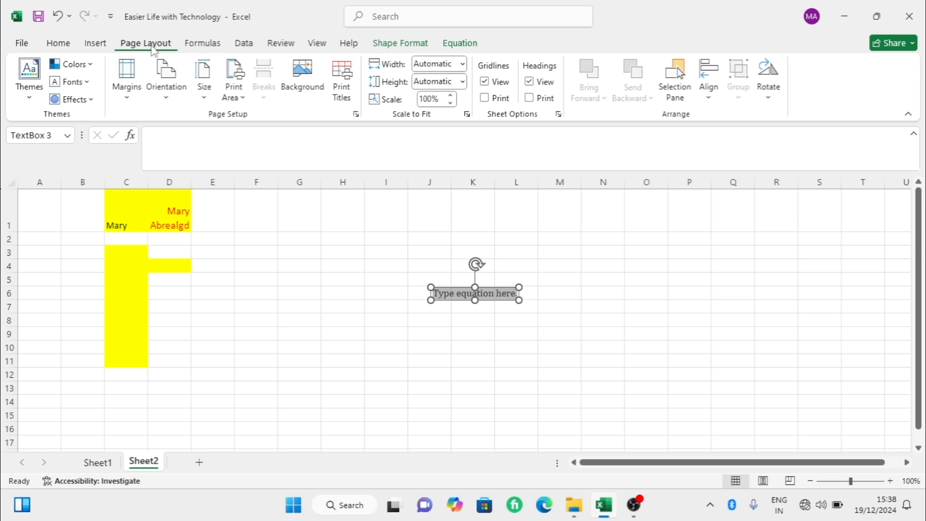
- Review the AutoSum functions and the recently used functions for empty cell F1 without inserting one
left_click(210, 50)
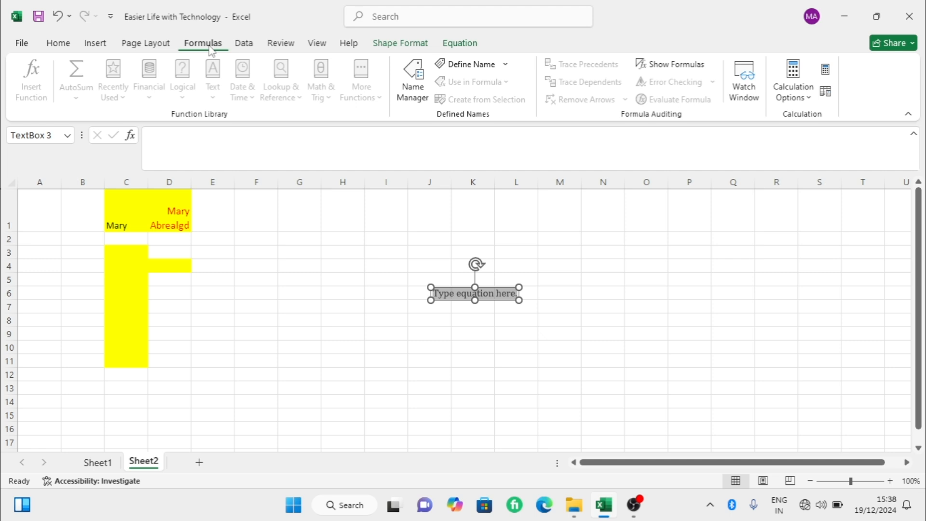
left_click(262, 228)
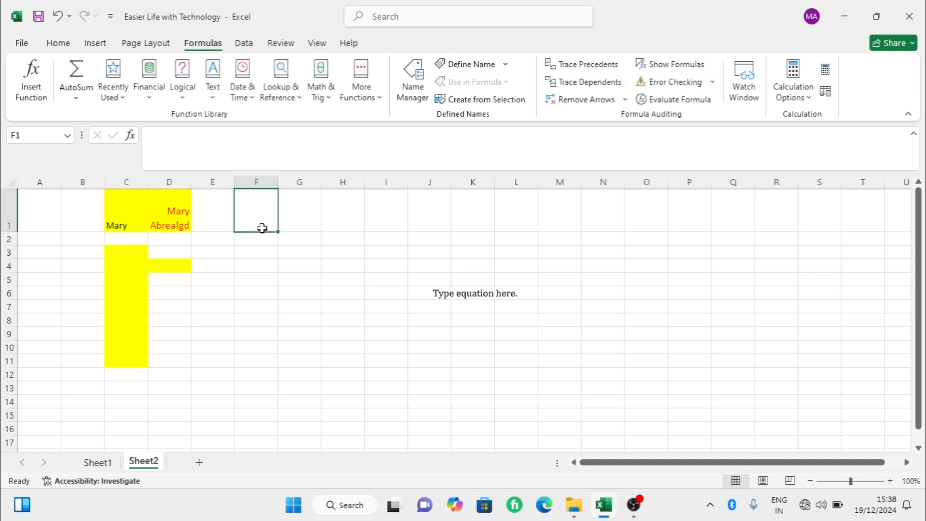
left_click(72, 102)
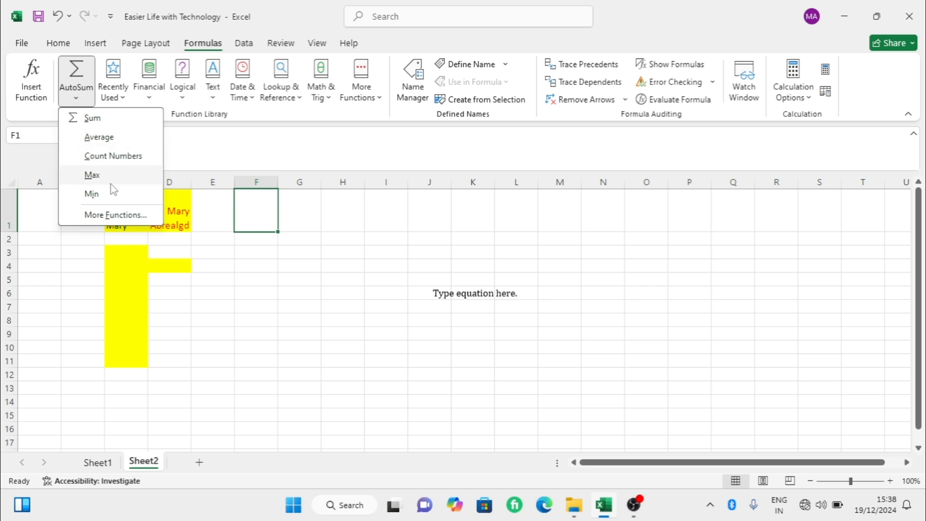
left_click(123, 101)
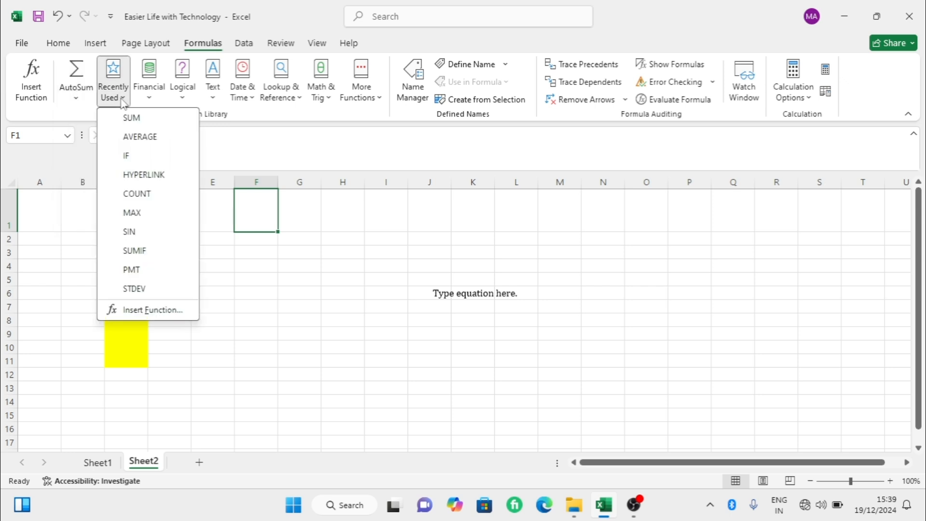
left_click(124, 104)
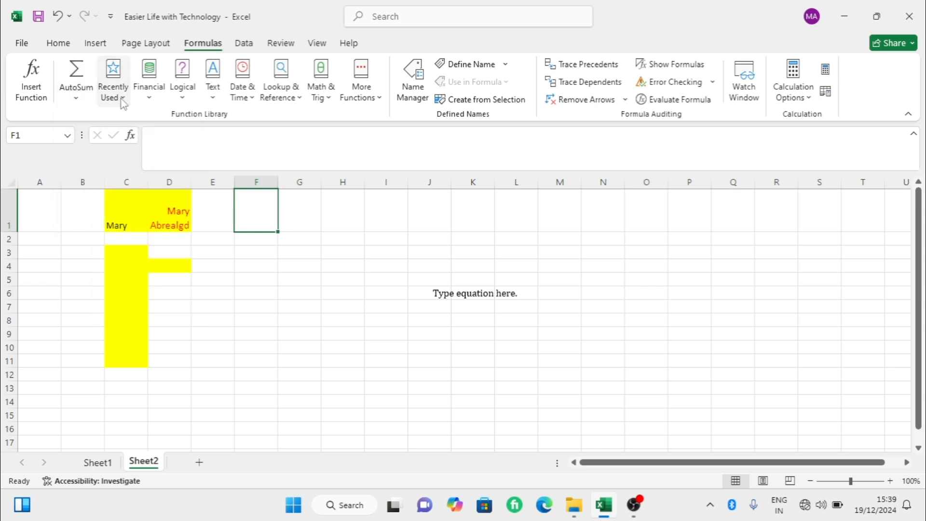
- Review the external data sources available from files, databases and Azure without importing anything
left_click(245, 43)
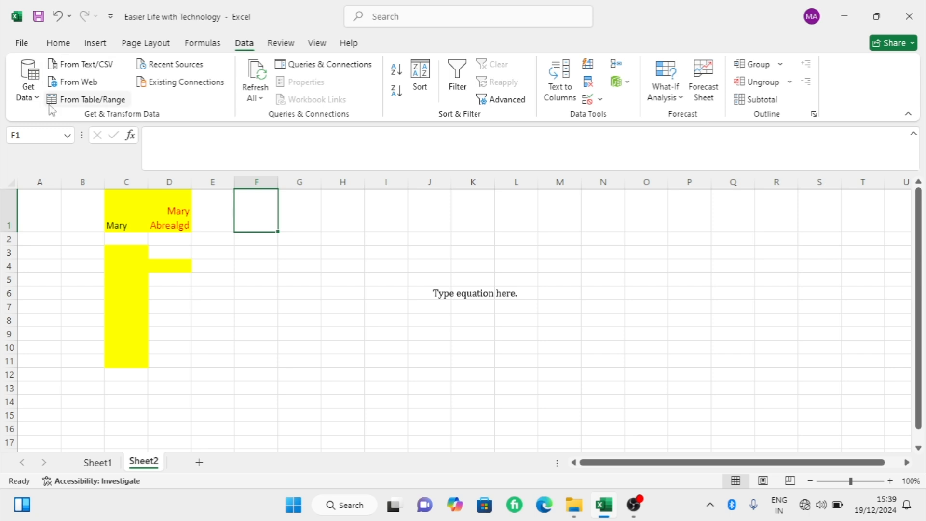
left_click(30, 82)
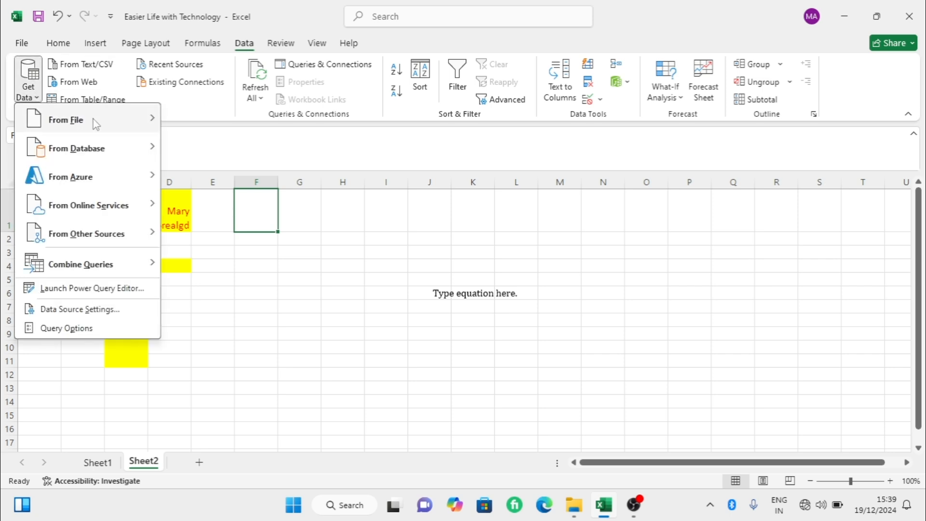
mouse_move(95, 124)
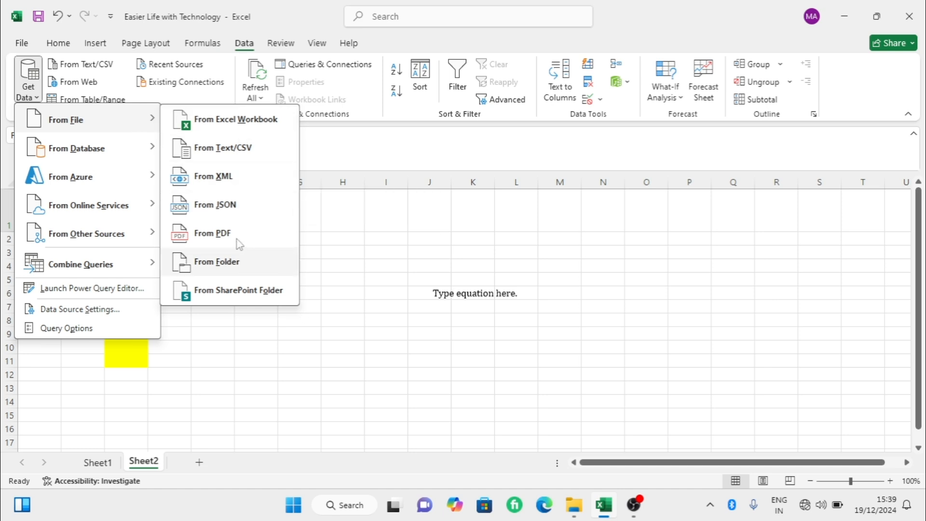
mouse_move(101, 153)
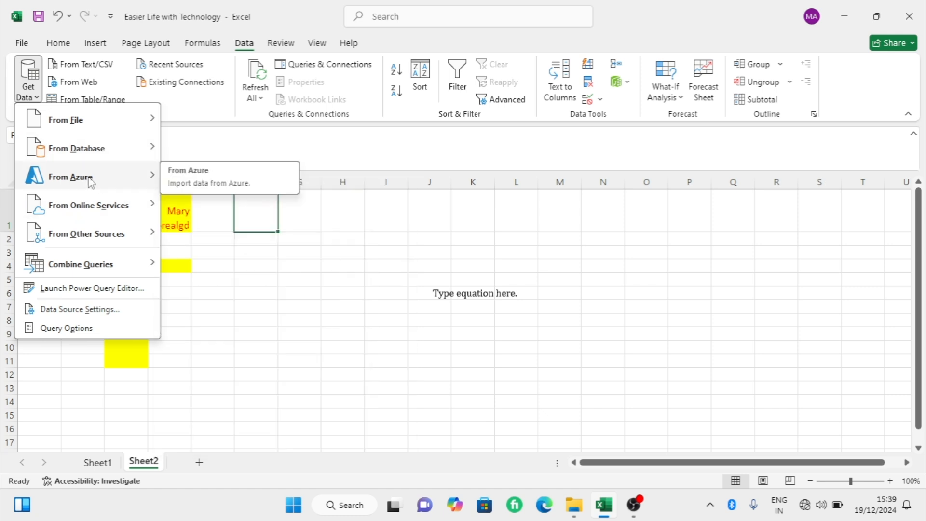
mouse_move(85, 180)
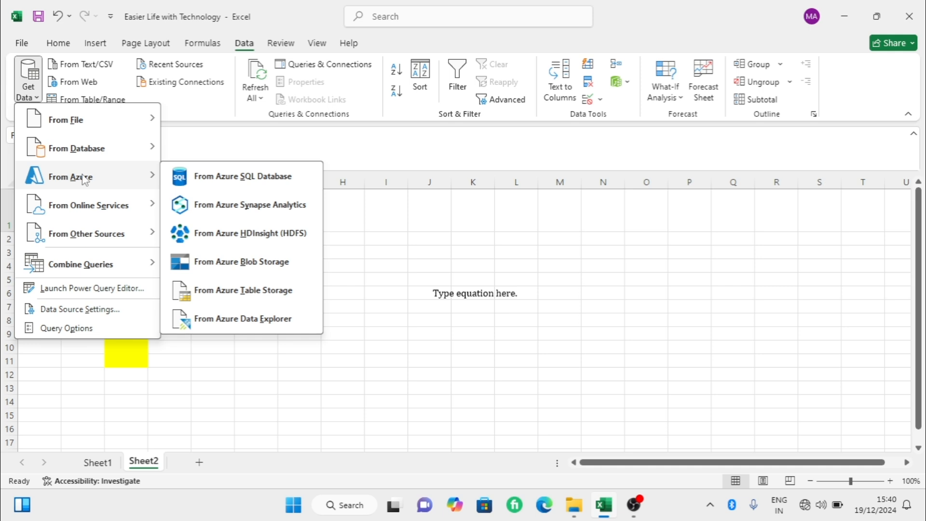
left_click(107, 64)
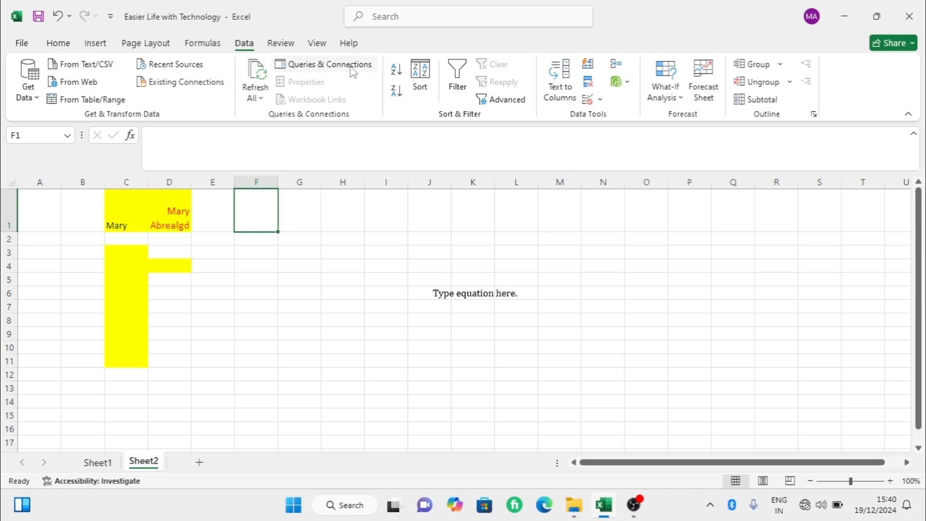
- Try to sort the sheet's data with empty cell F1 selected
left_click(427, 102)
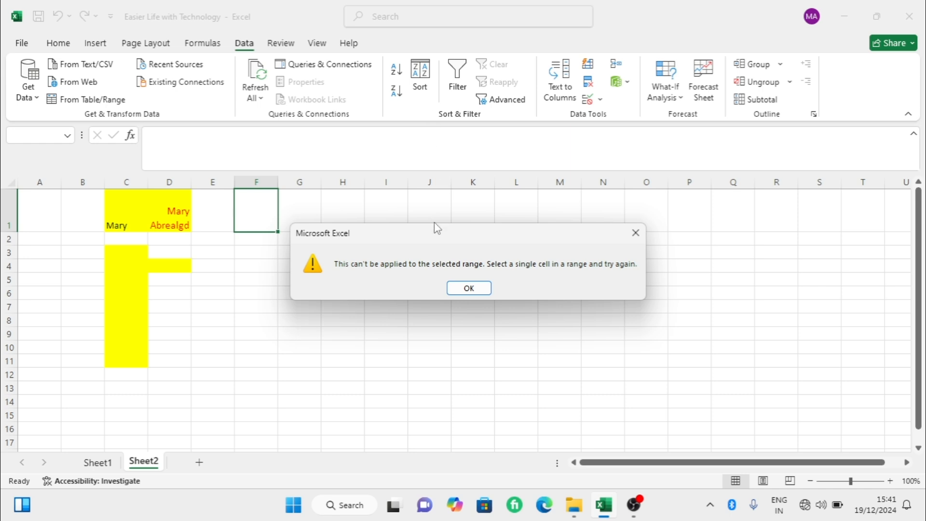
left_click(469, 287)
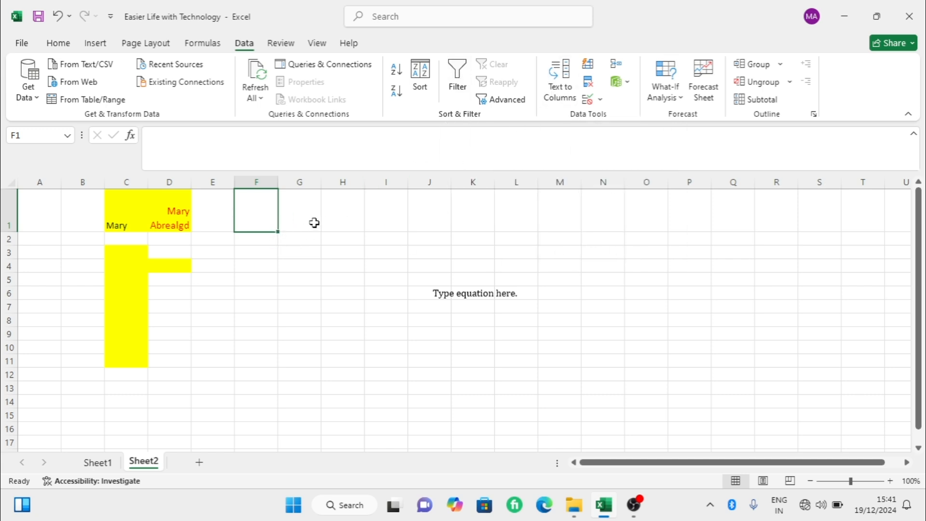
- Split the full name in cell D1 into separate columns with Text to Columns, using Delimited, tab and space delimiters, General format and destination $D$1
left_click(172, 215)
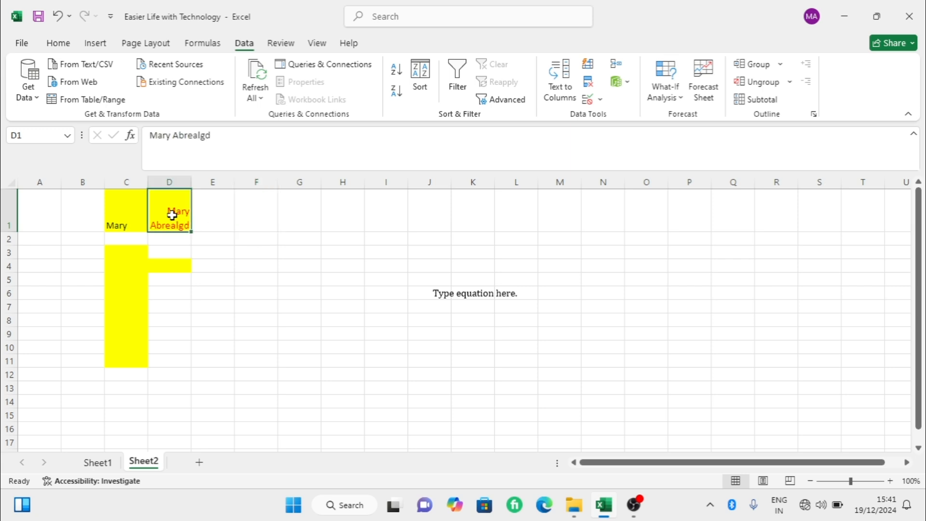
left_click(550, 94)
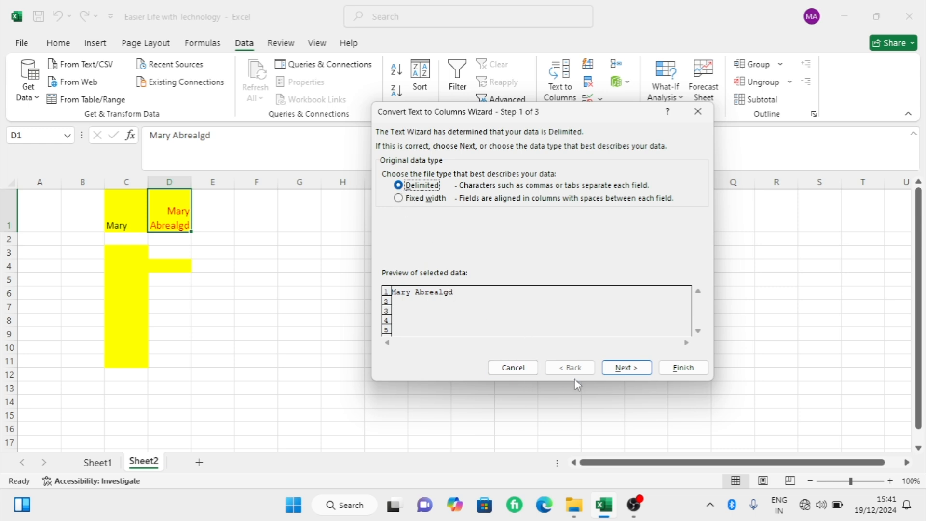
left_click(625, 367)
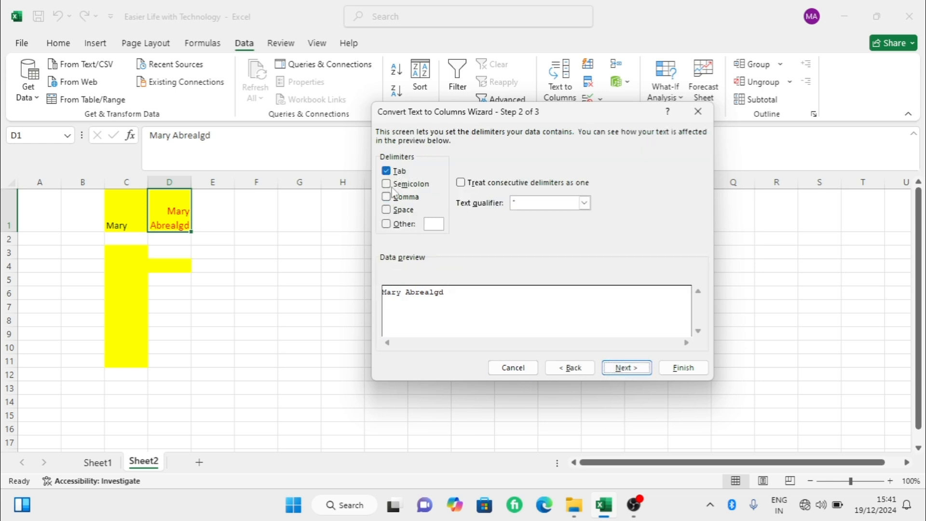
left_click(391, 209)
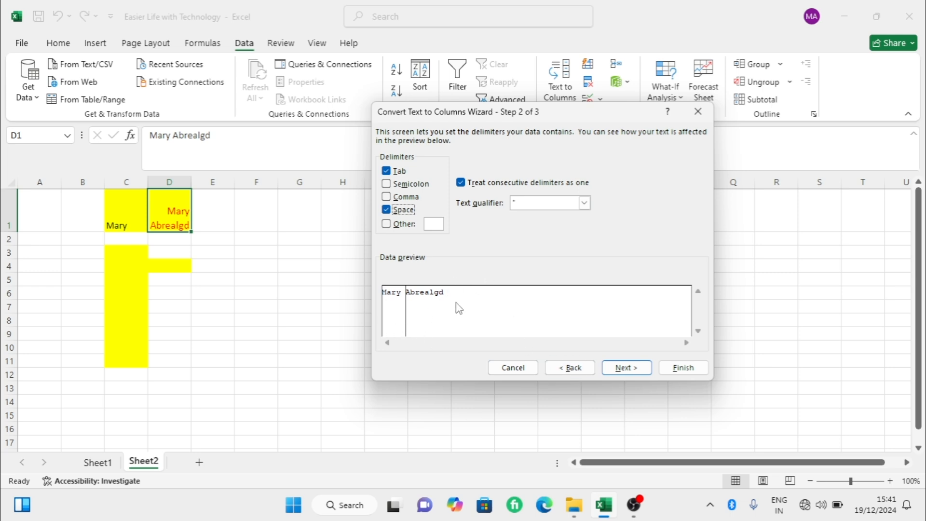
left_click(622, 370)
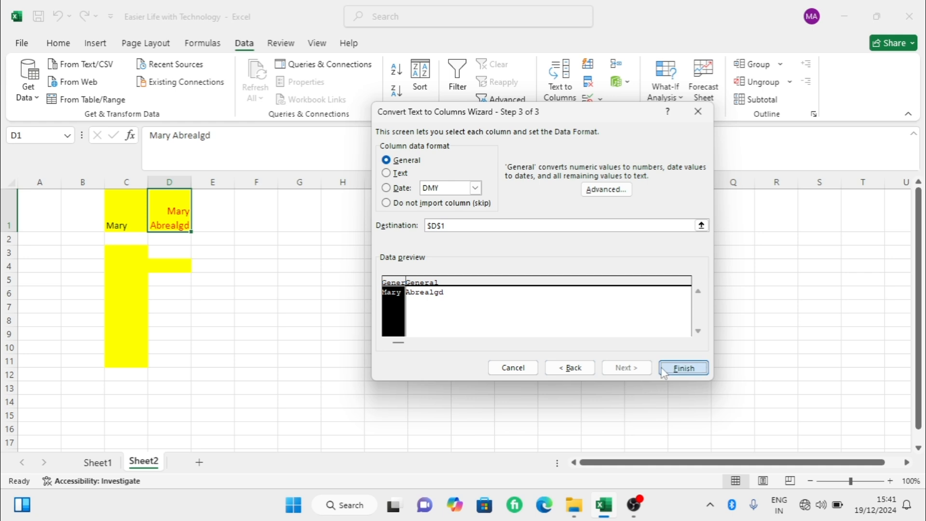
left_click(681, 368)
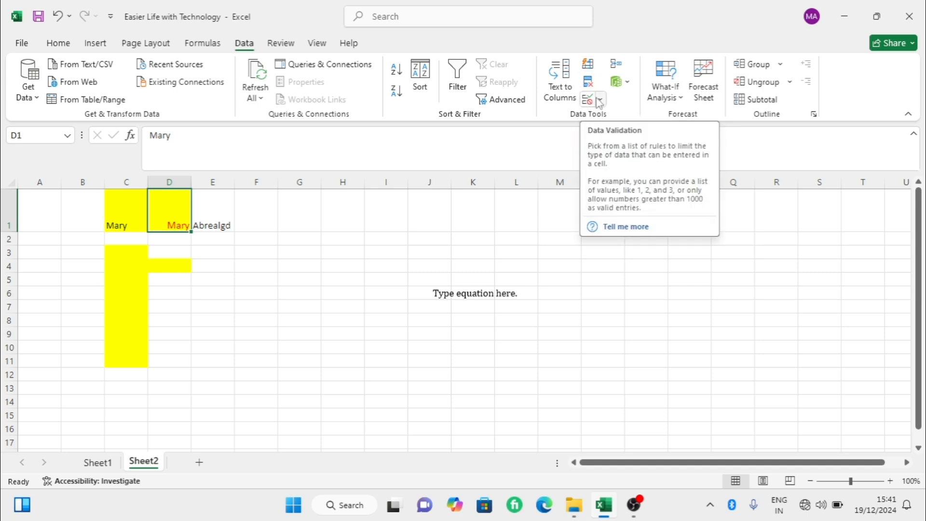
- Review the Data Model options and the What-If Analysis options Scenario Manager, Goal Seek and Data Table without running any
left_click(626, 84)
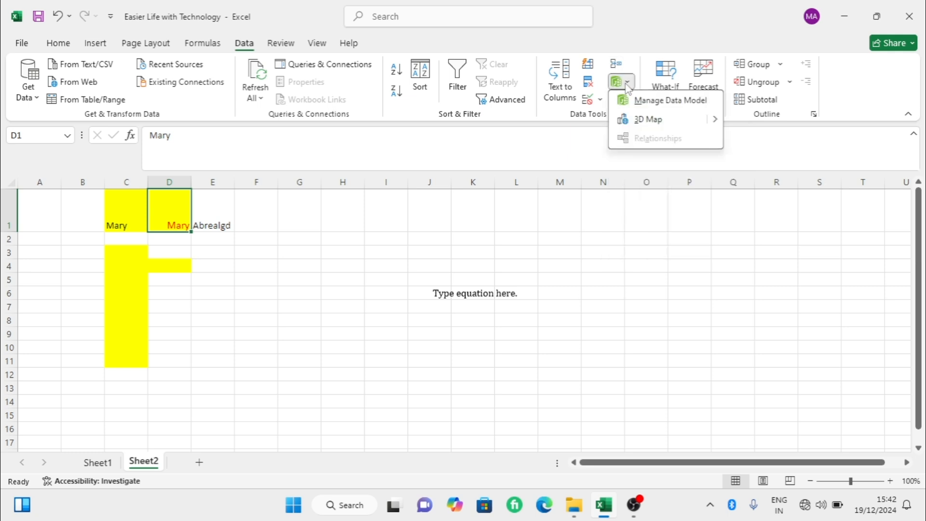
left_click(627, 87)
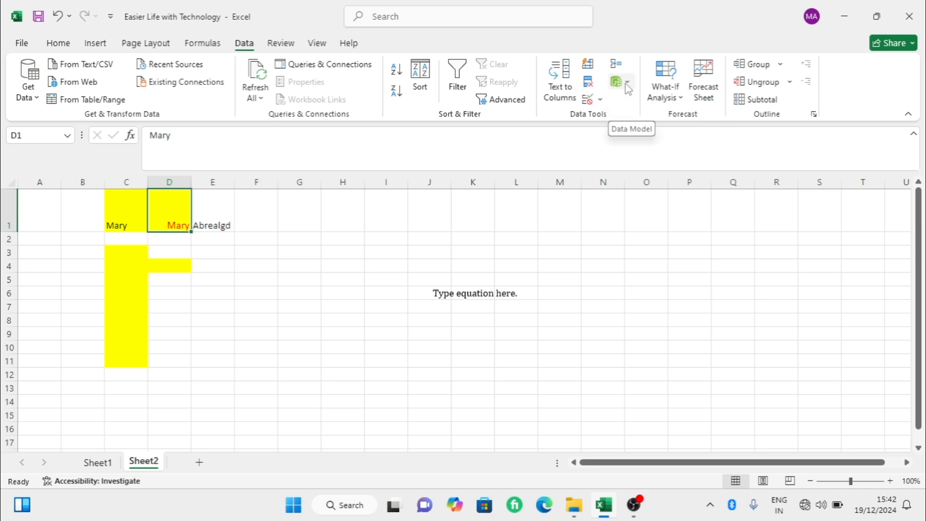
left_click(678, 98)
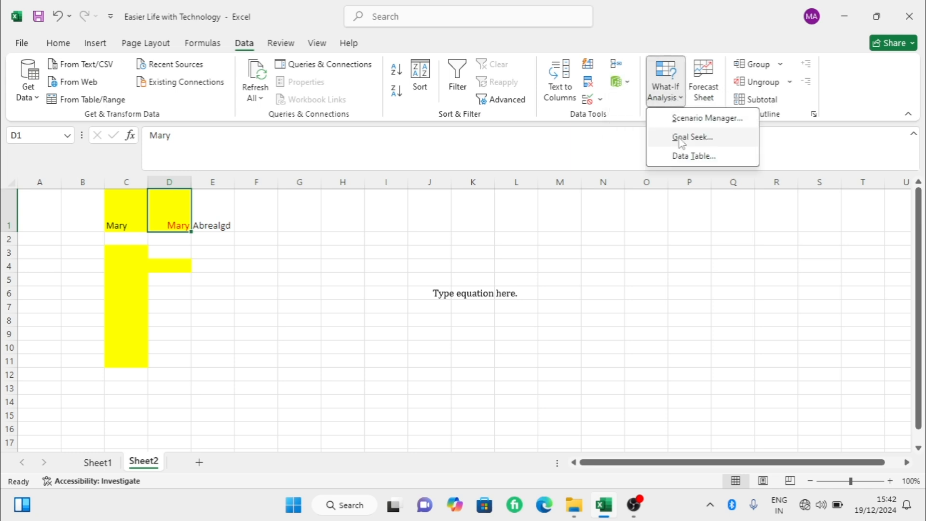
left_click(680, 101)
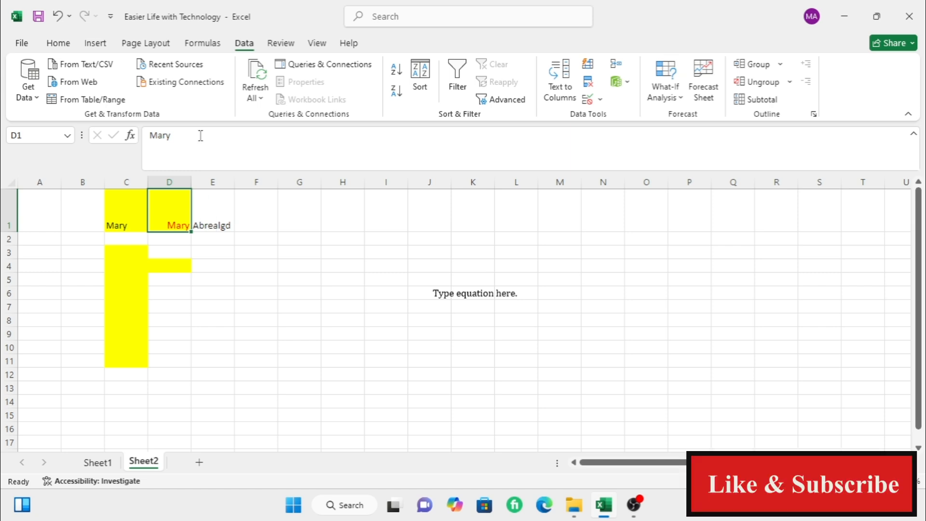
- Look over the proofing, comment and protection tools, and turn off the gridlines display on Sheet2
left_click(272, 47)
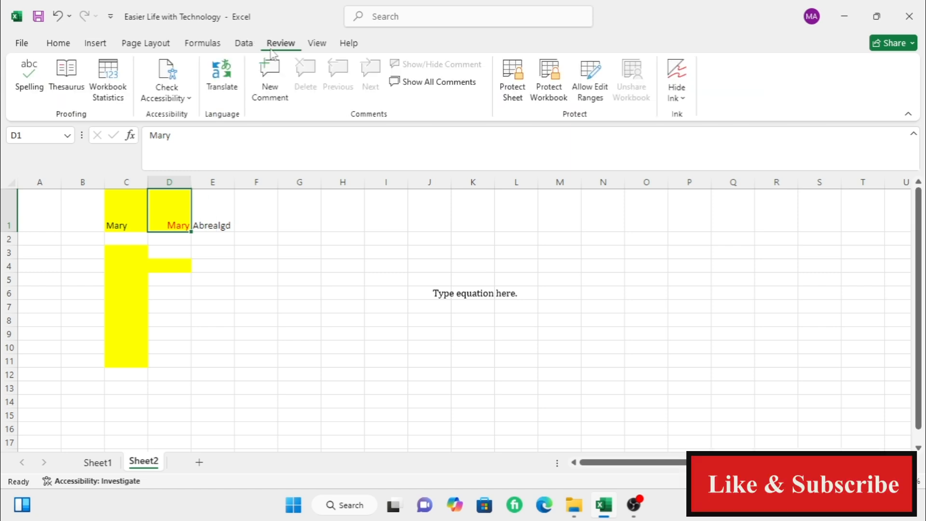
left_click(310, 46)
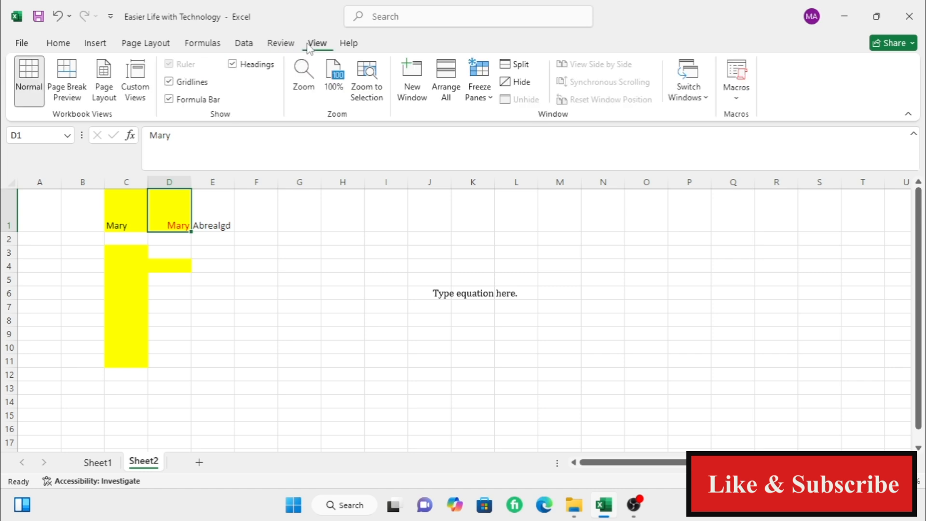
left_click(169, 82)
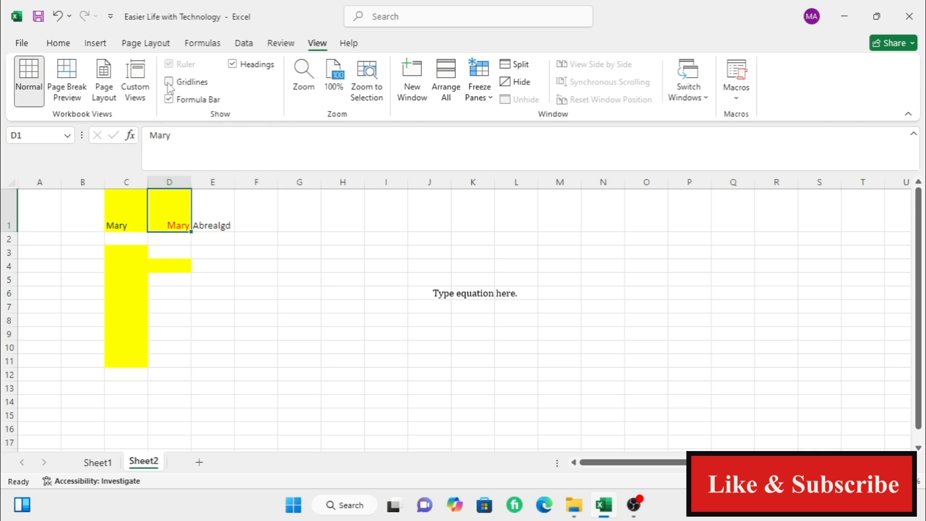